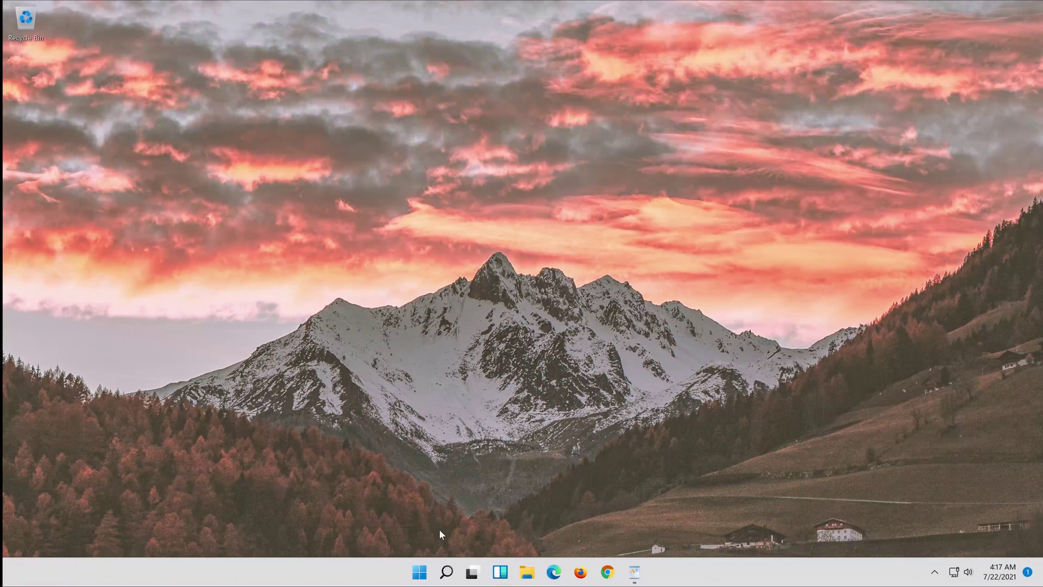
Step: Search the Start menu for 'notepad' and open a blank Untitled Notepad document
left_click(418, 579)
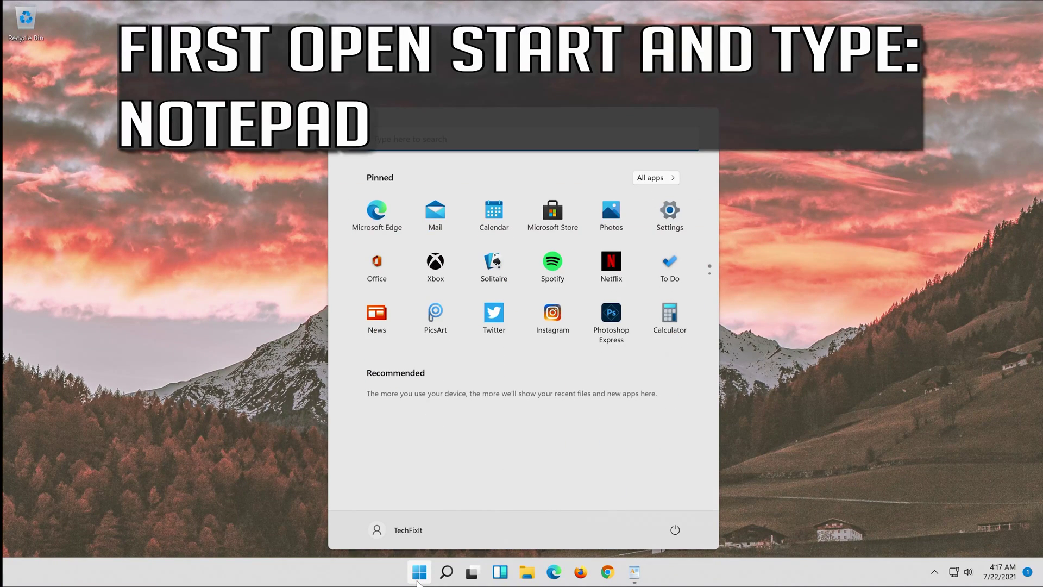
type("notepad")
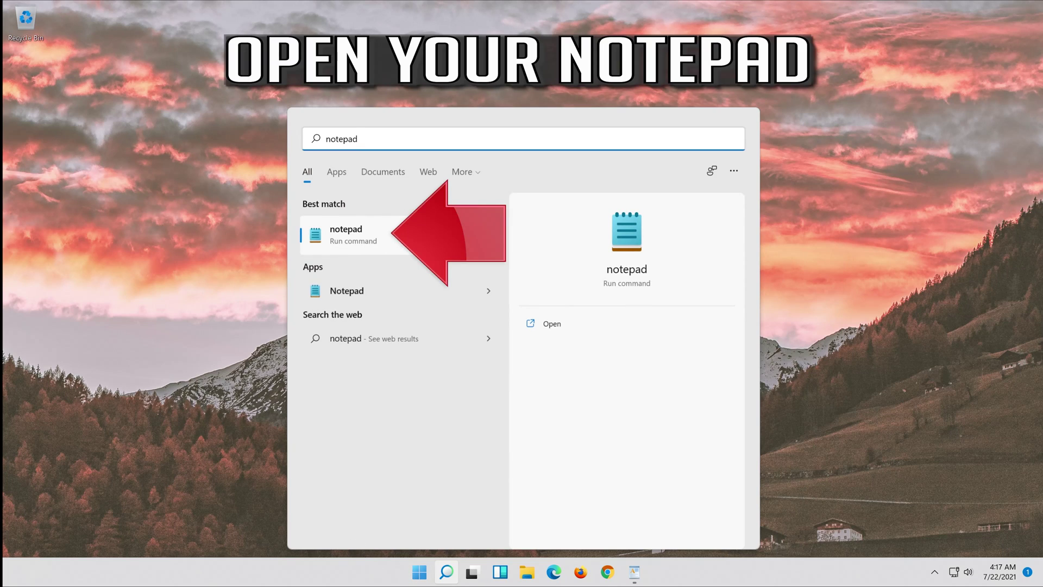
left_click(413, 234)
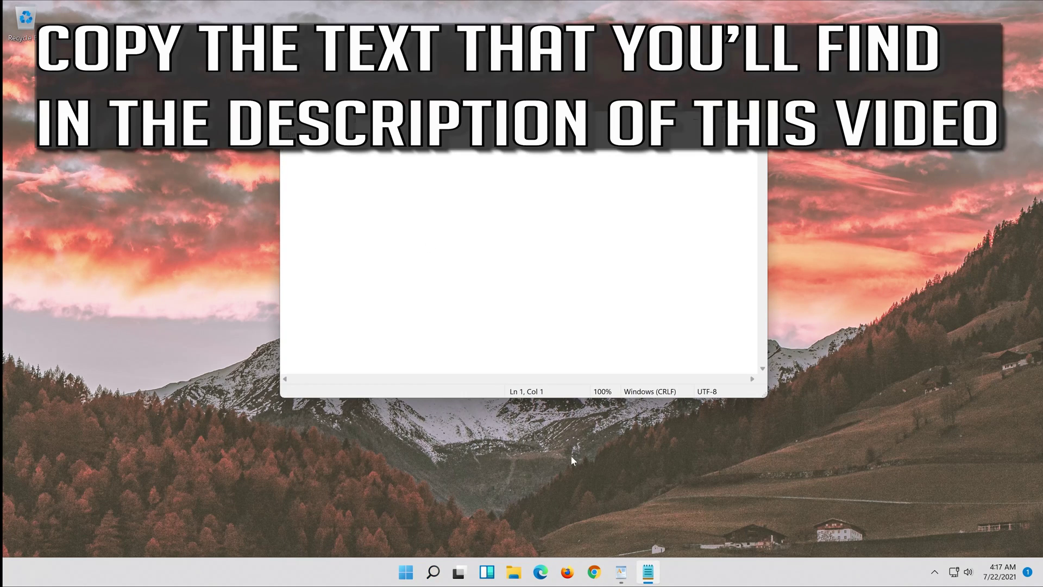
Step: In WordPad, select and copy every command line from net stop bits through net start cryptsvc
left_click(623, 572)
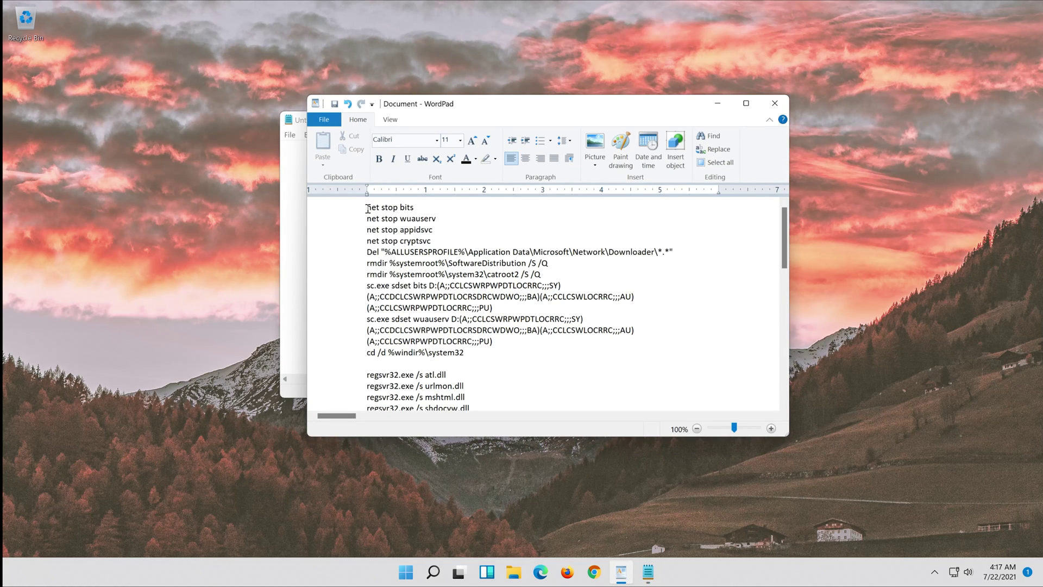
left_click_drag(362, 207, 413, 274)
left_click(412, 271)
scroll(412, 271, "down", 3)
scroll(412, 271, "down", 10)
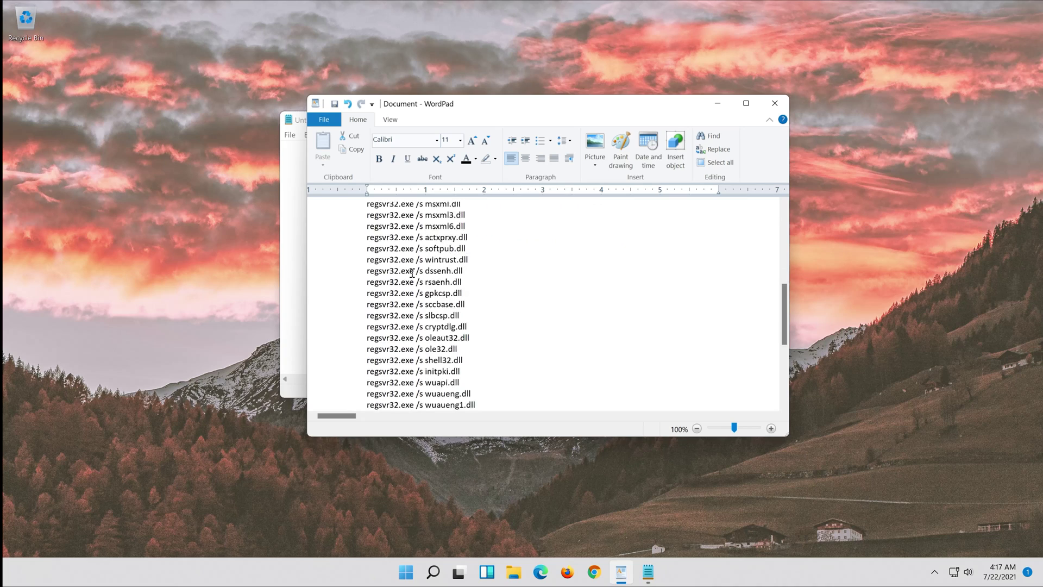
left_click(438, 362, "shift")
left_click(449, 385, "shift")
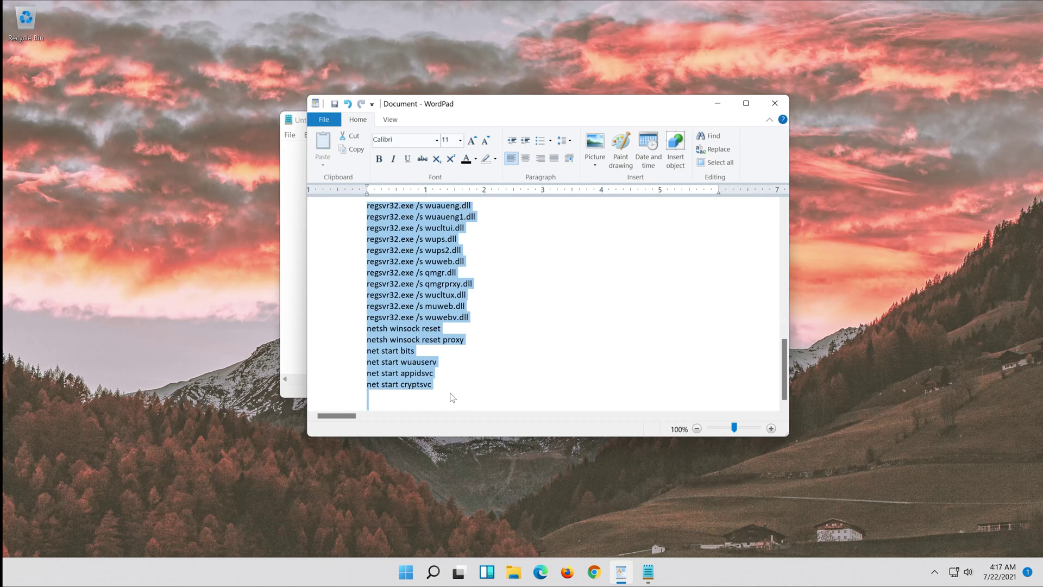
right_click(396, 342)
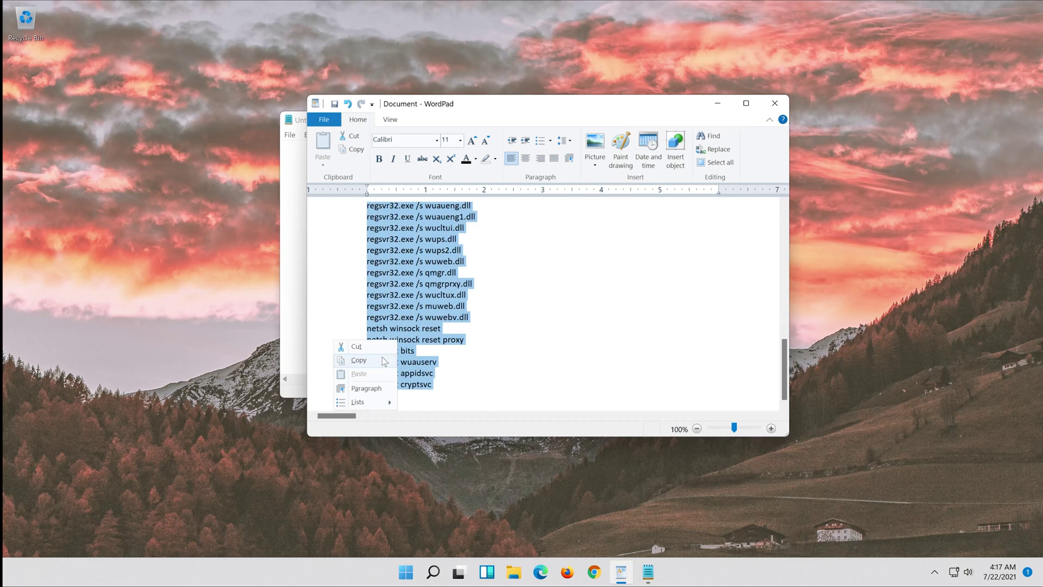
left_click(383, 358)
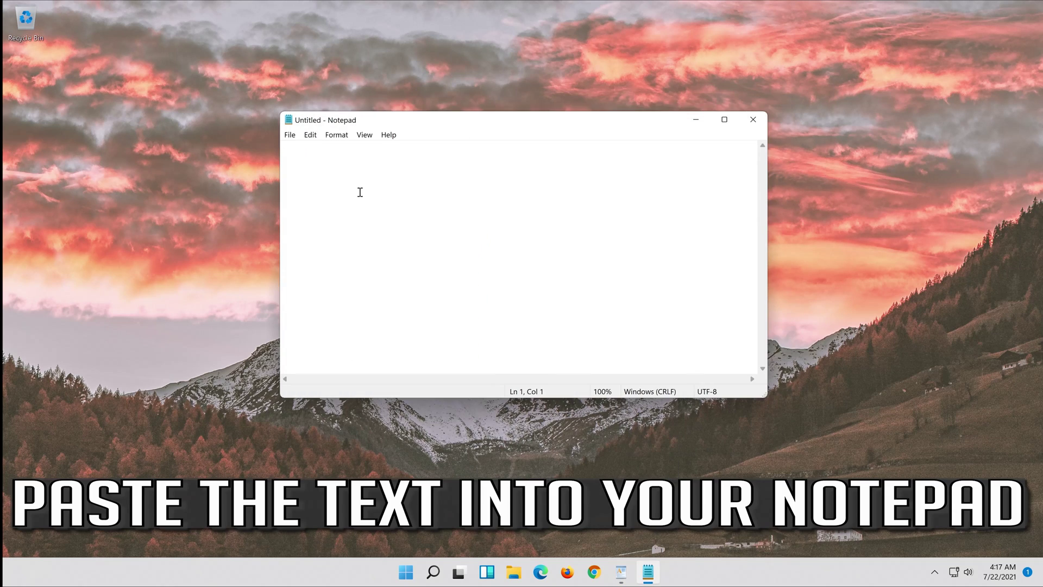
Step: Paste the copied net, regsvr32 and netsh commands into the empty Notepad note
right_click(321, 159)
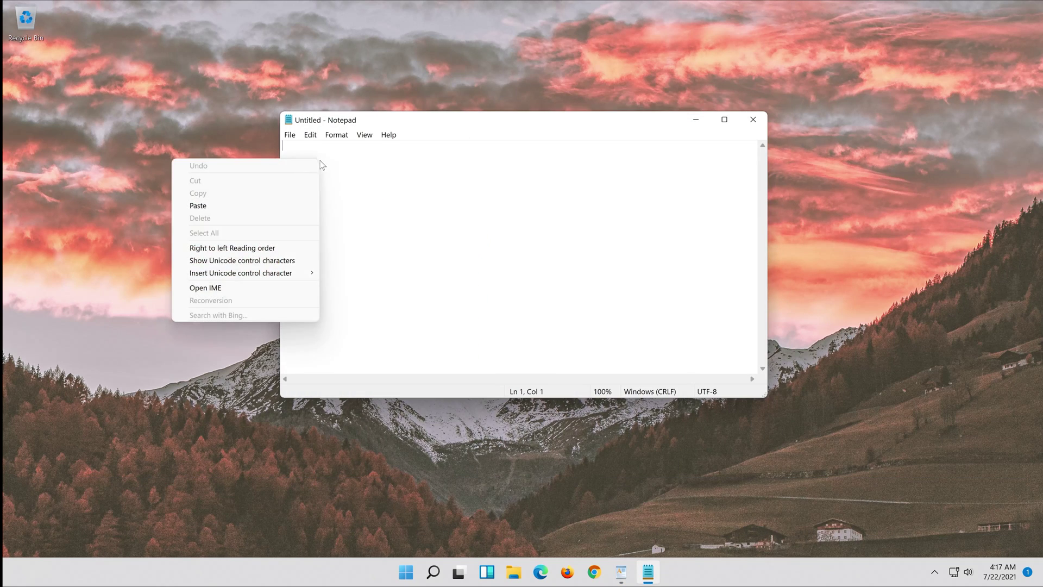
left_click(239, 205)
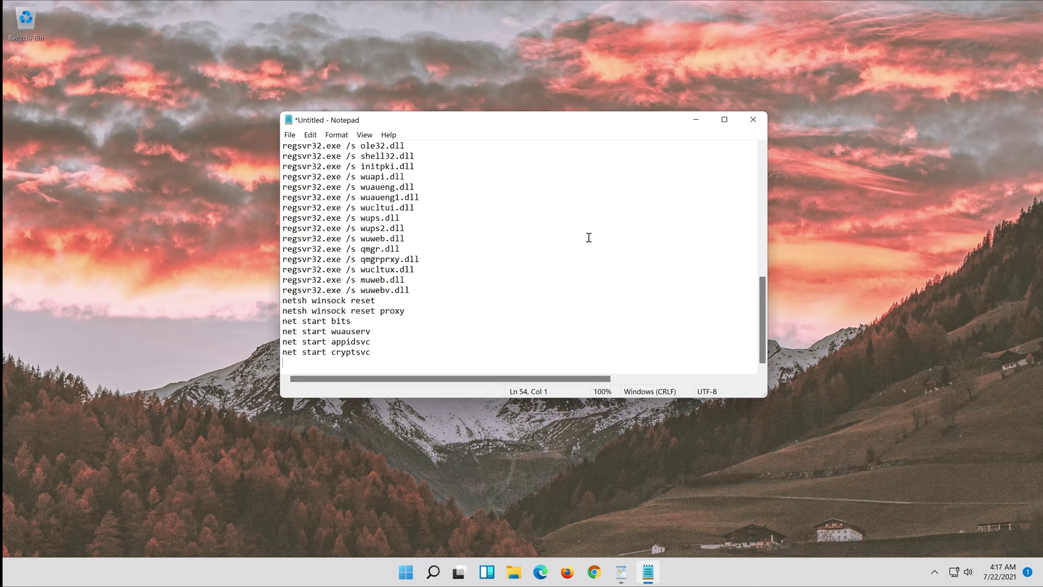
scroll(589, 238, "up", 10)
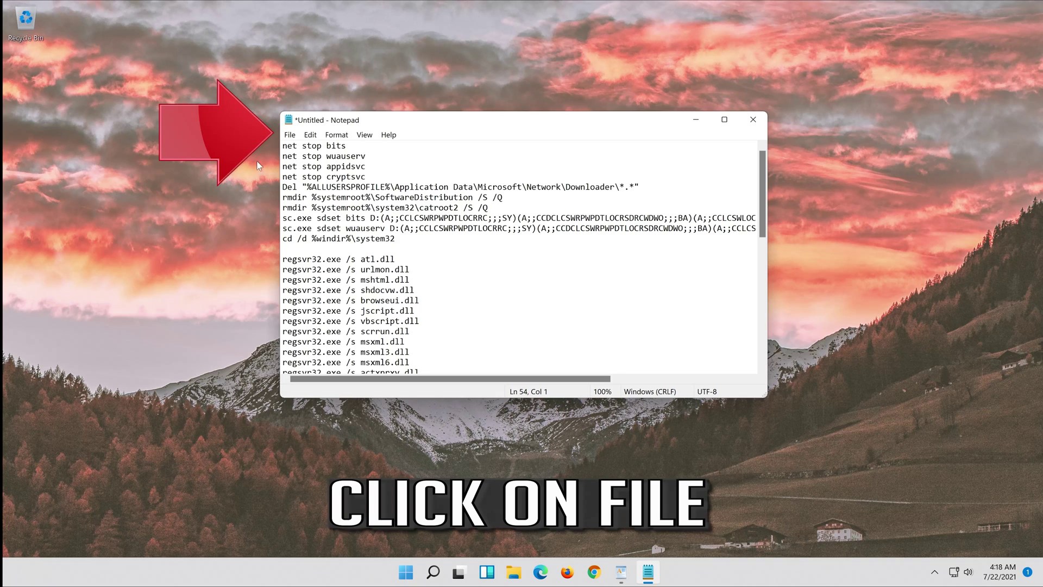
Step: Save the note to the Desktop as fix.bat with Save as type set to All Files
left_click(289, 135)
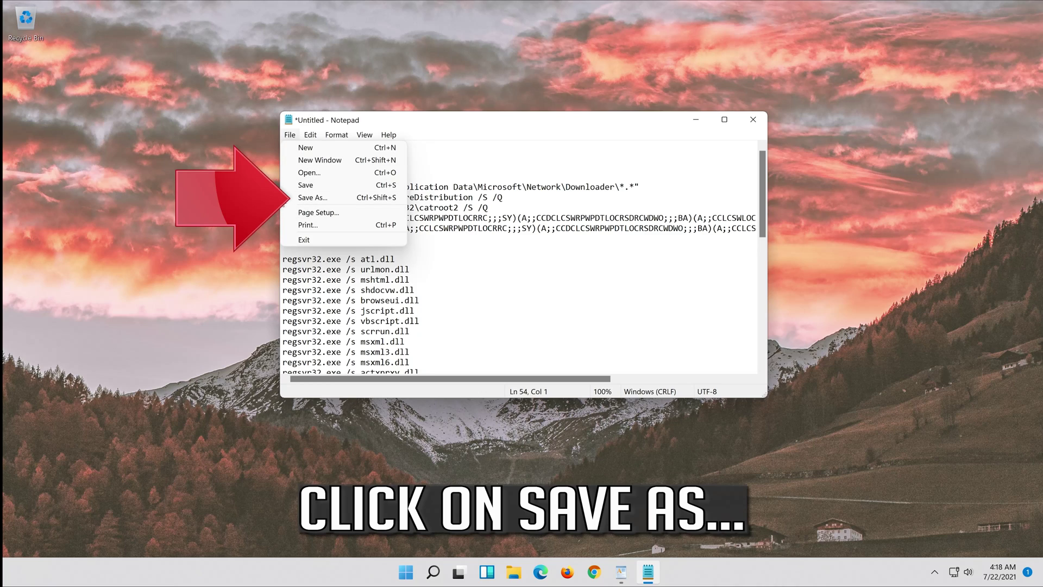
left_click(334, 202)
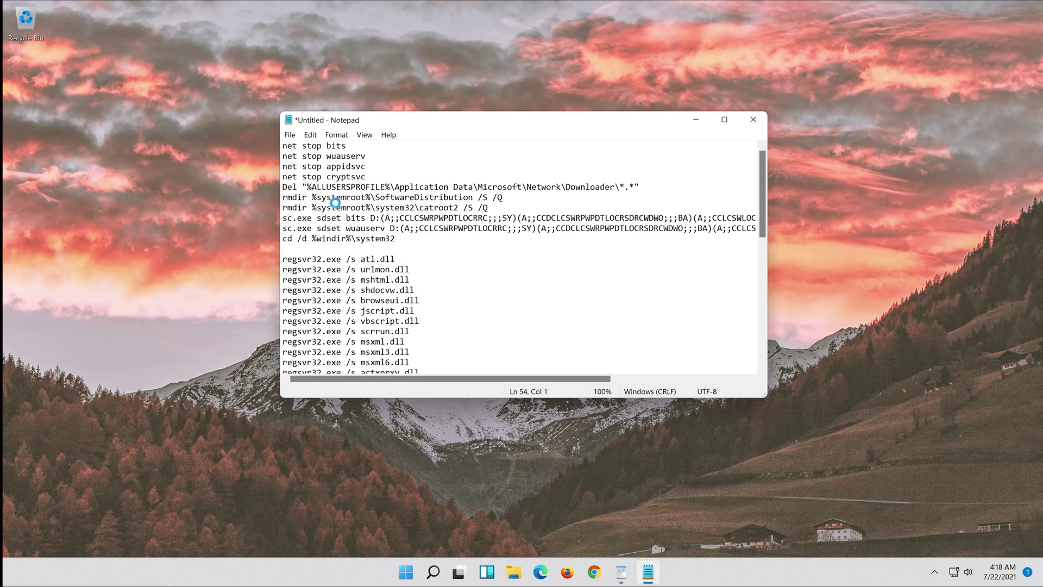
left_click(330, 236)
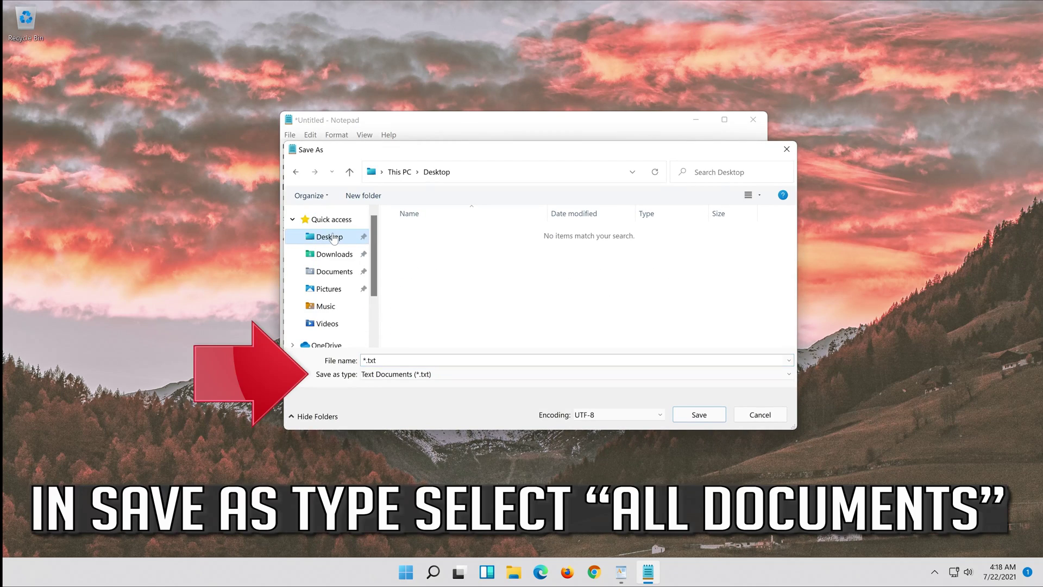
left_click(402, 377)
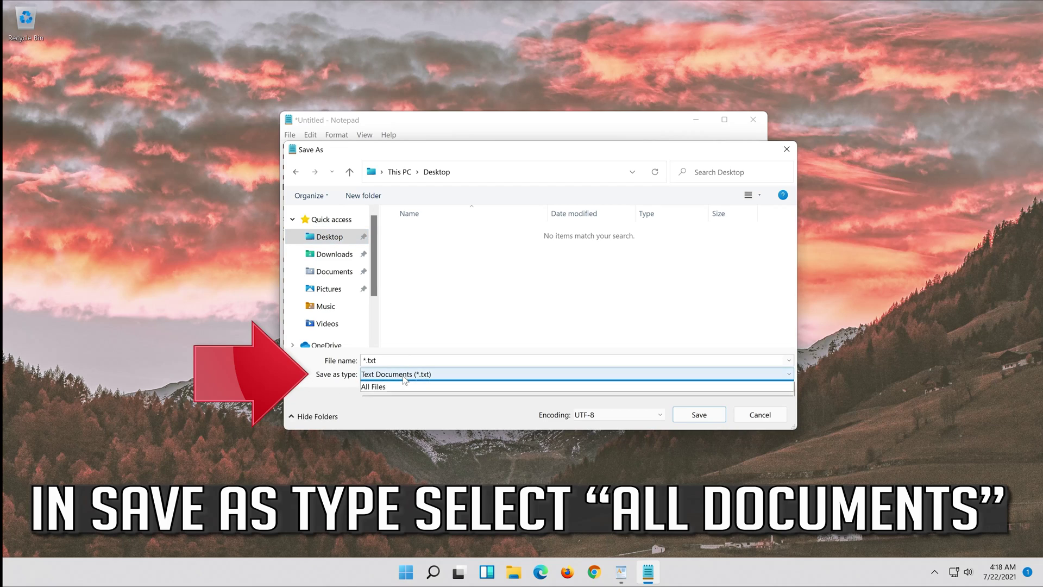
left_click(377, 397)
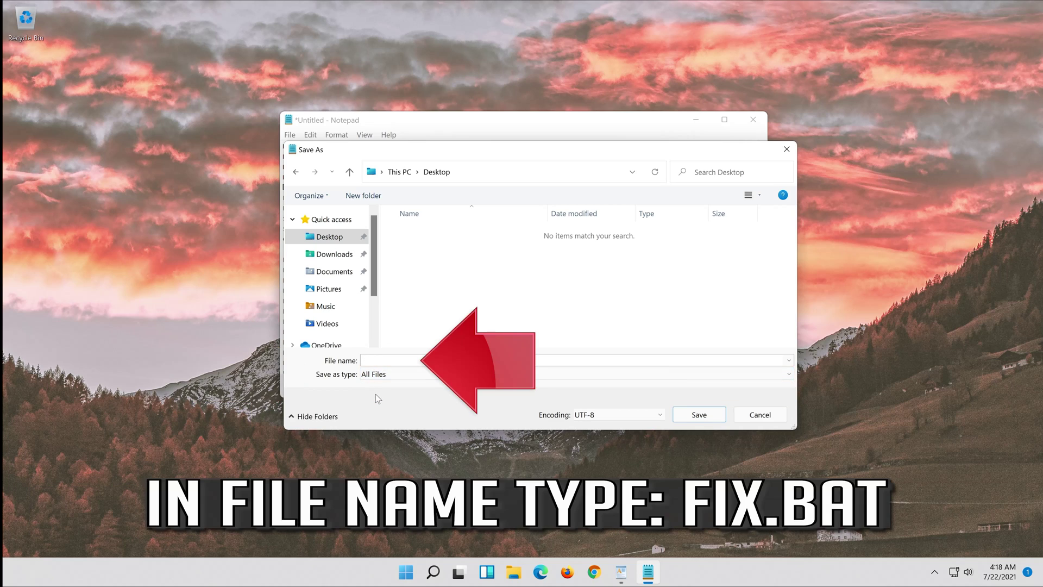
left_click(399, 361)
type("fix")
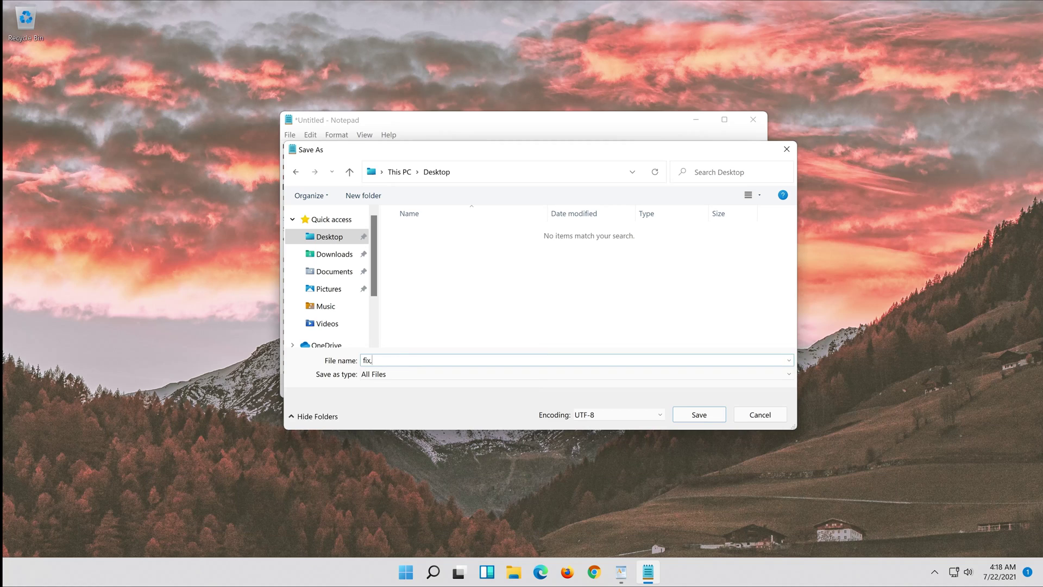
type(".bat")
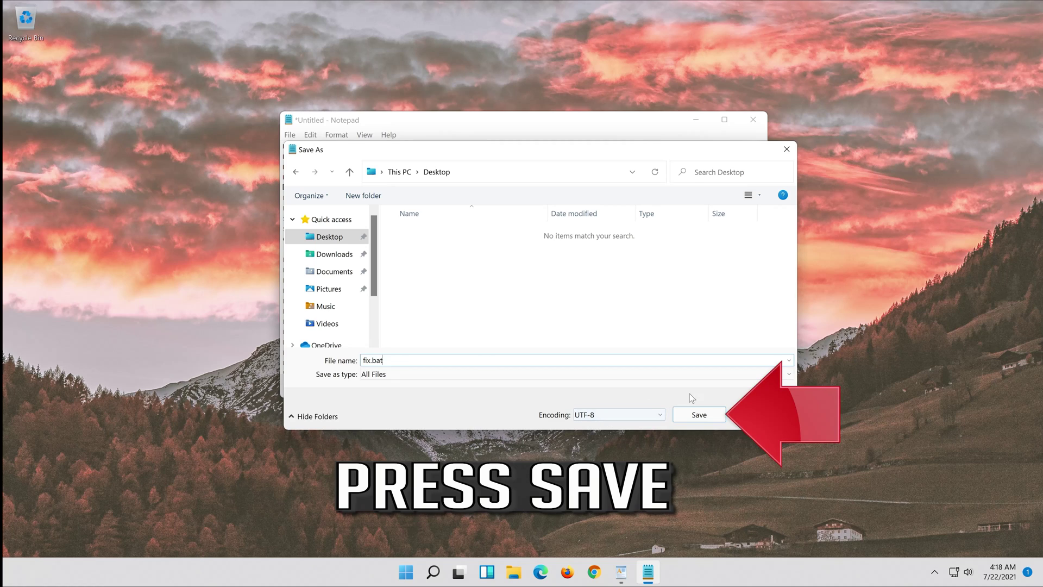
left_click(700, 416)
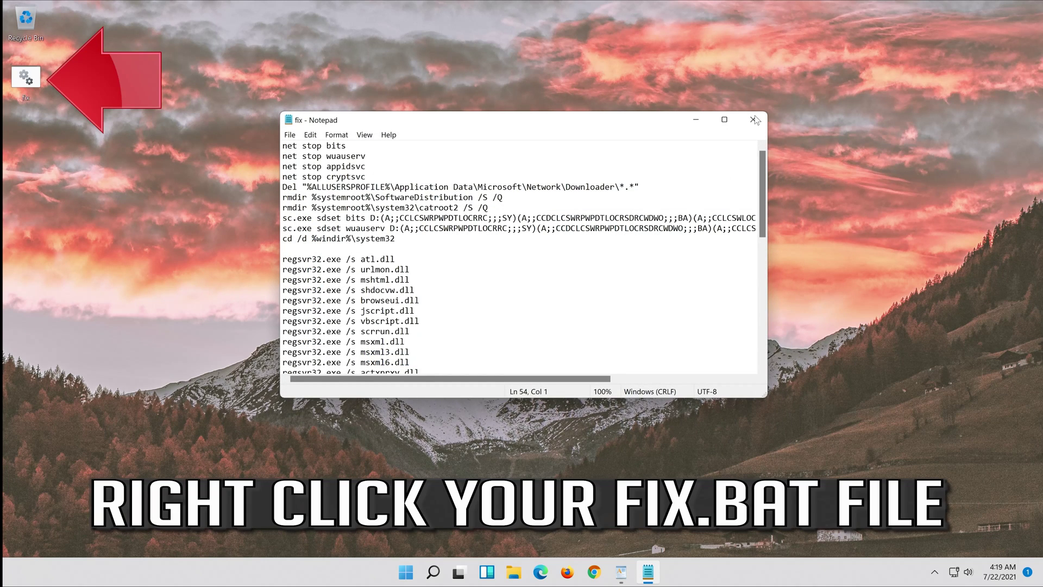
Step: Close Notepad and run the desktop fix.bat file as administrator
left_click(754, 115)
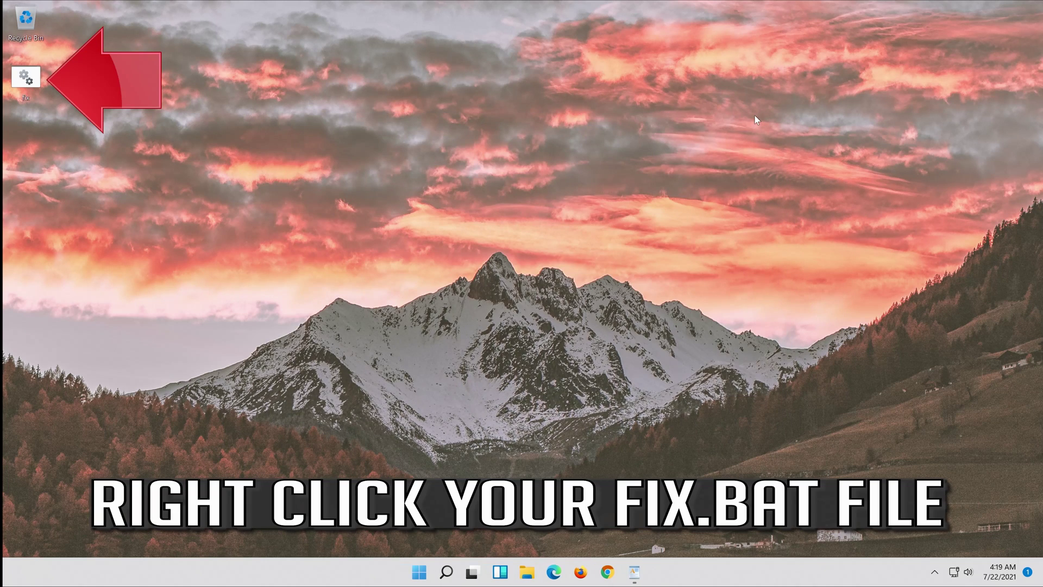
right_click(20, 74)
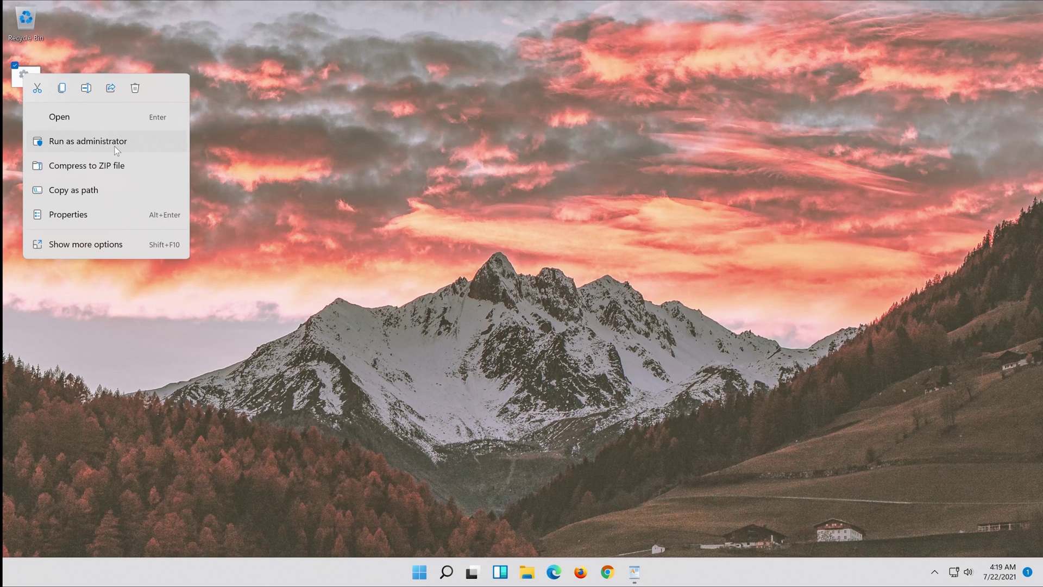
left_click(116, 145)
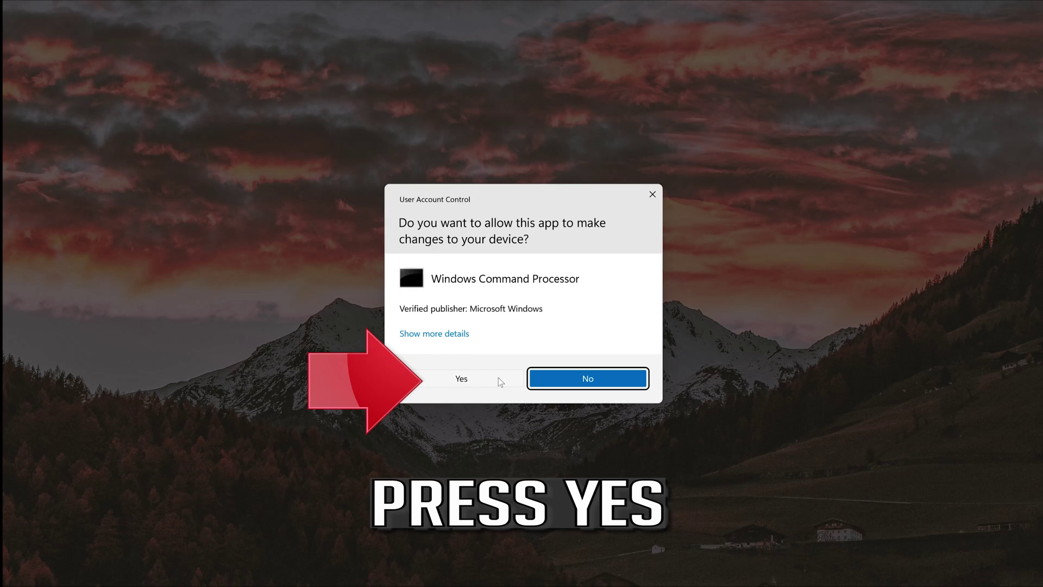
Step: Allow Windows Command Processor to make changes and answer y to delete the Downloader files
left_click(471, 380)
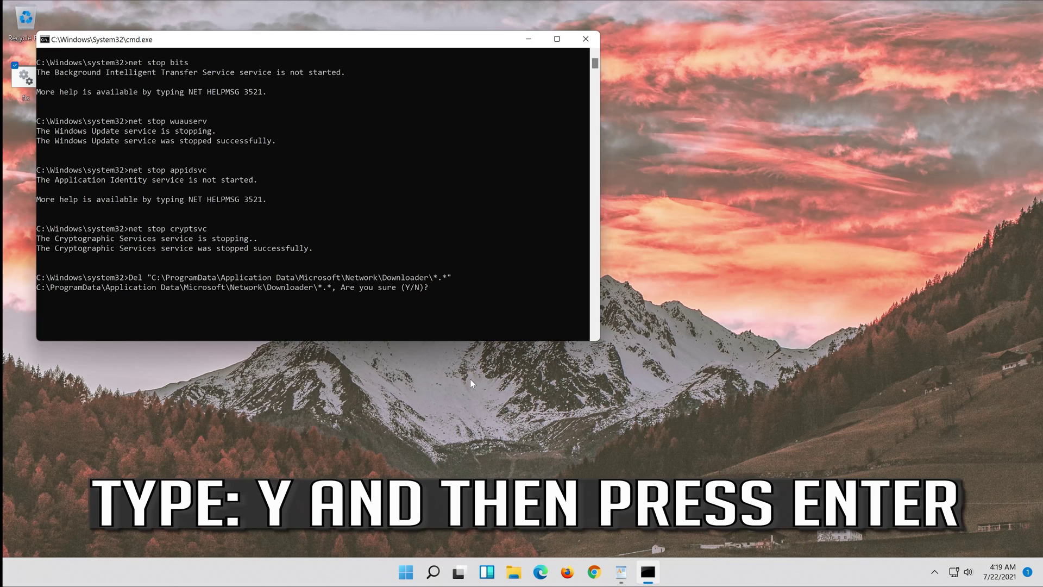
type("y")
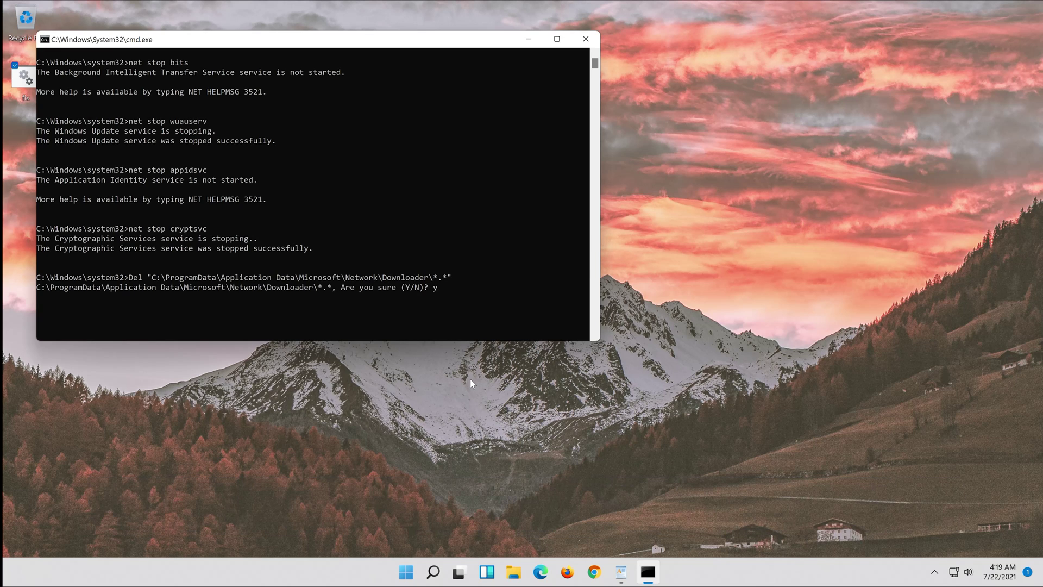
key("Return")
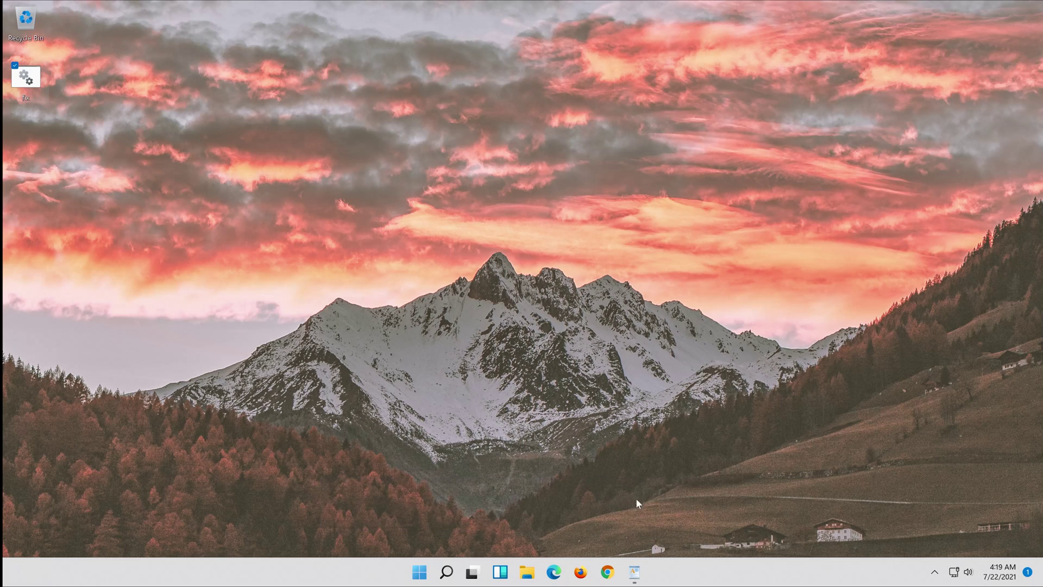
Step: Choose Restart from the Start menu's power options
left_click(418, 572)
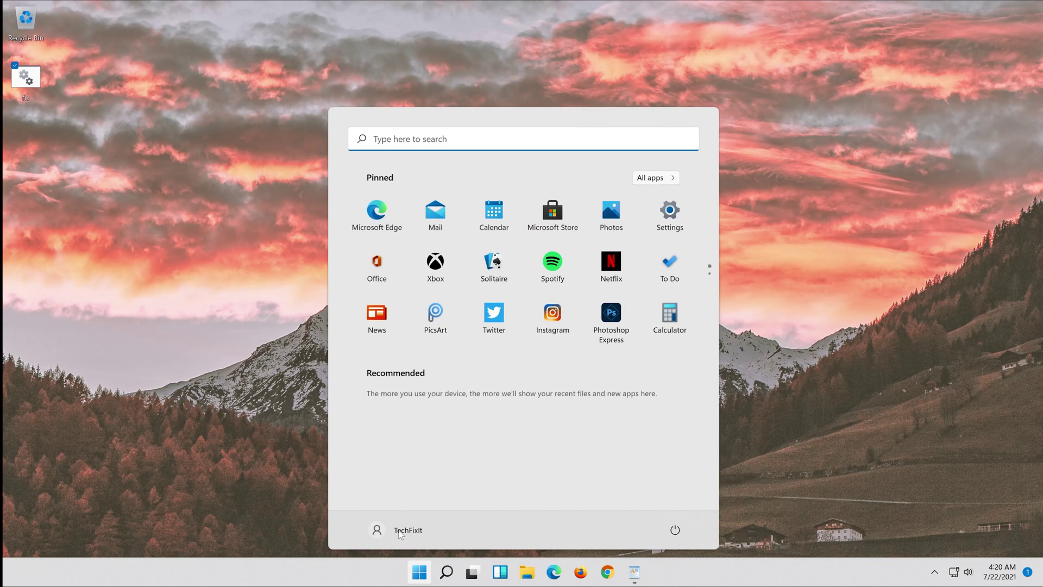
left_click(675, 529)
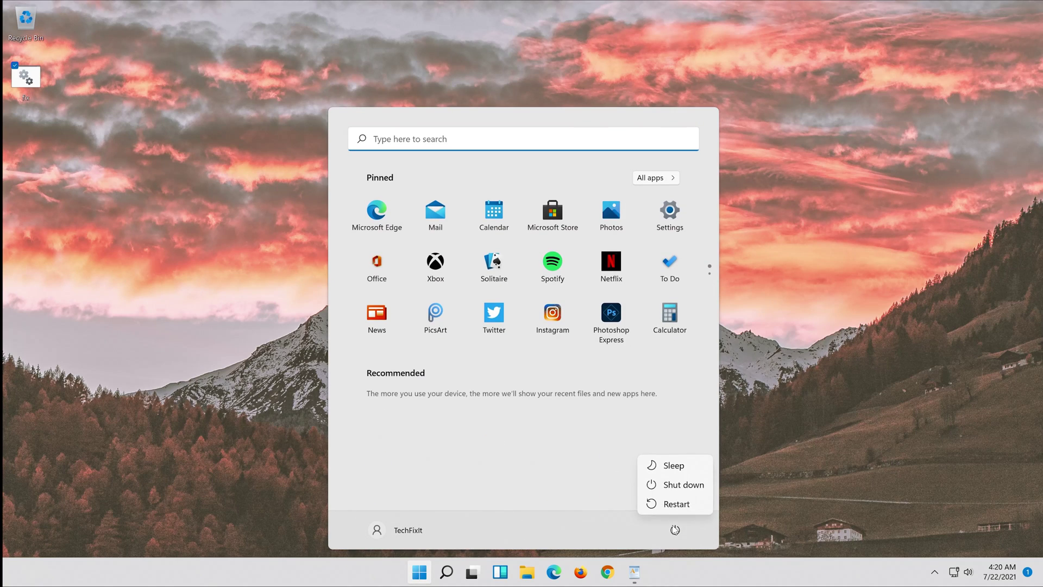
left_click(677, 505)
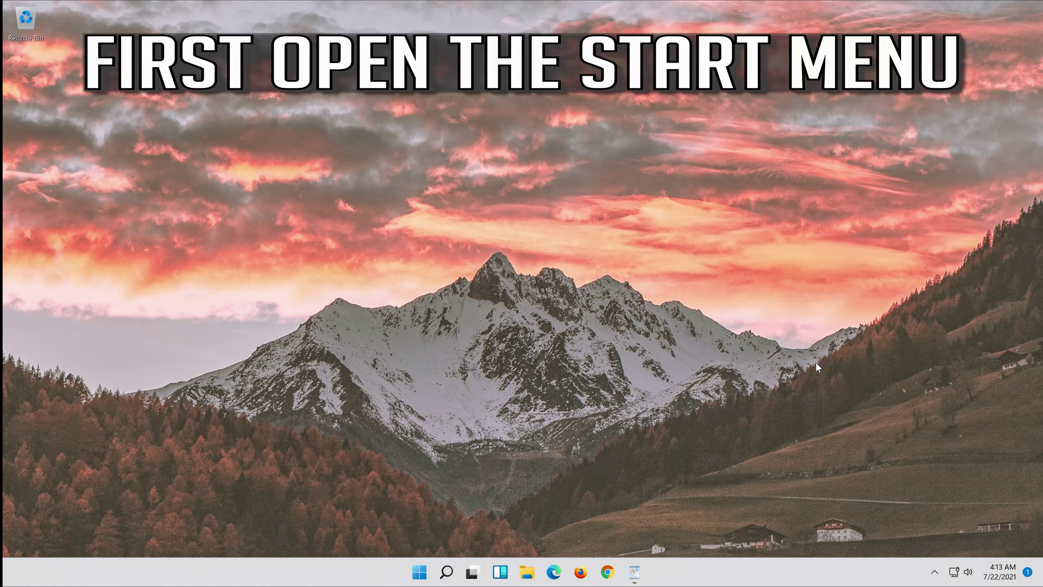
Step: Open Settings from Start and navigate to System › Troubleshoot
key("super")
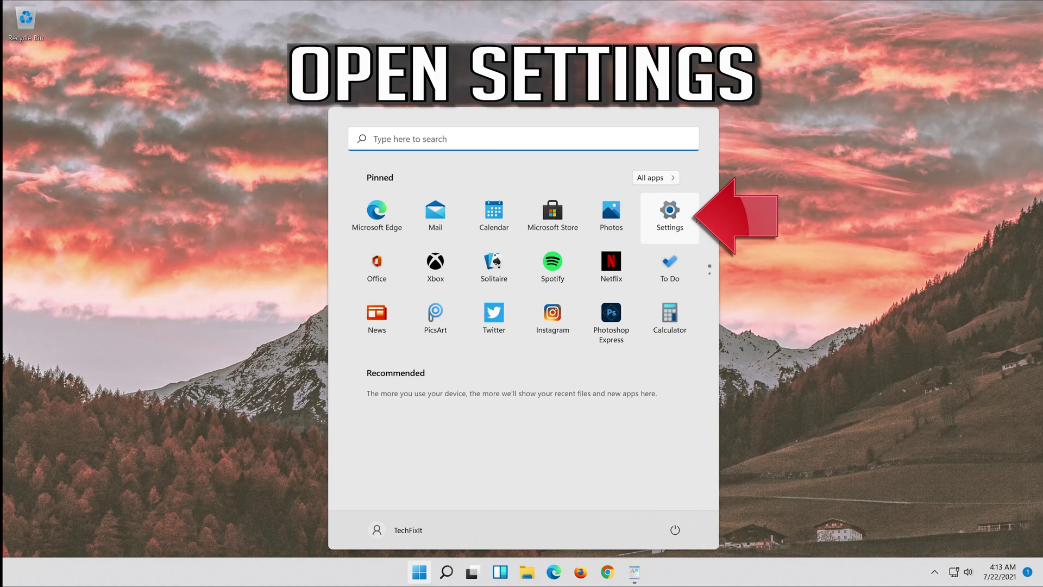
left_click(674, 211)
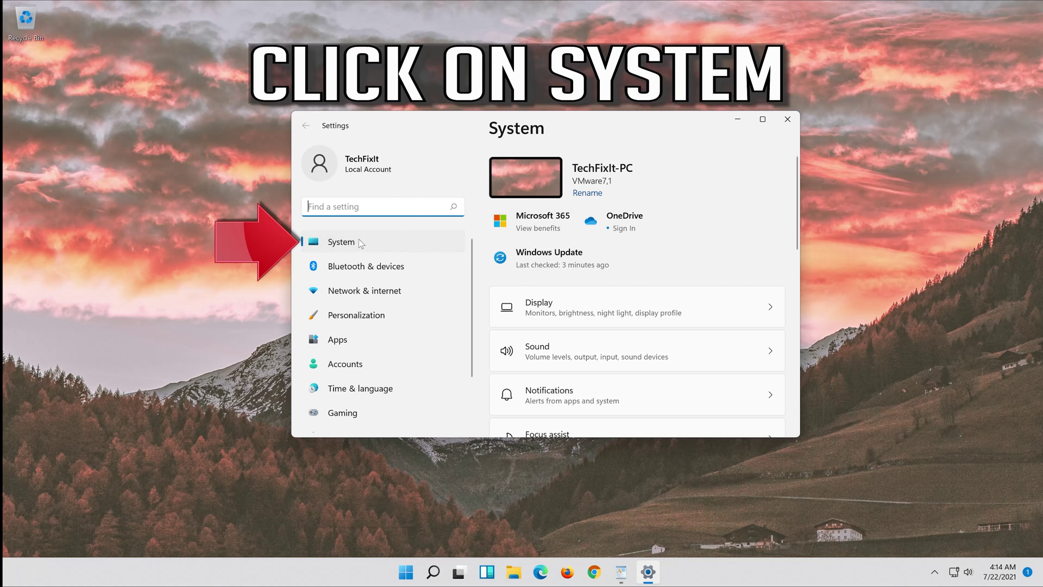
left_click(376, 245)
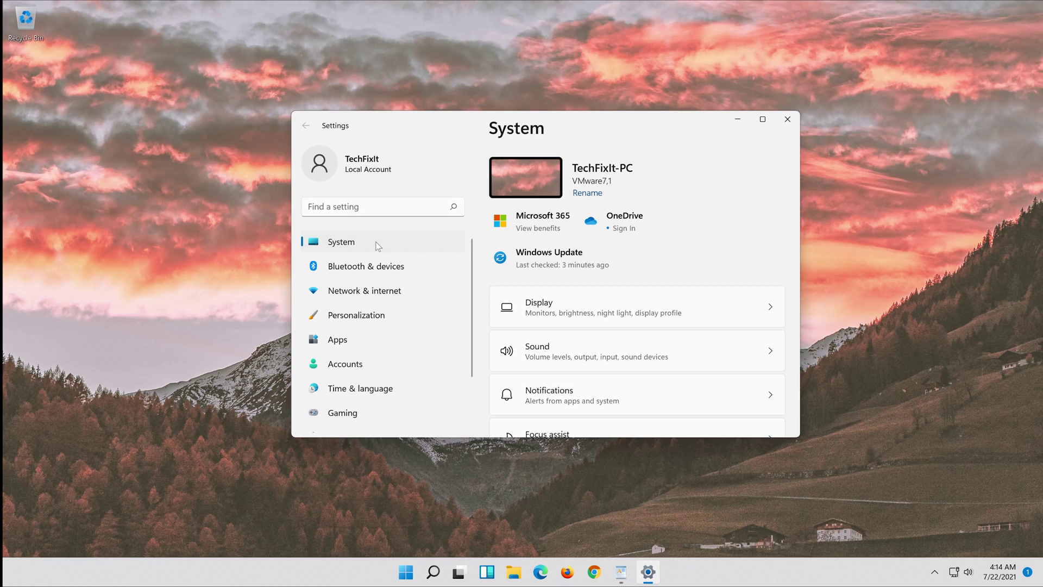
scroll(604, 340, "down", 5)
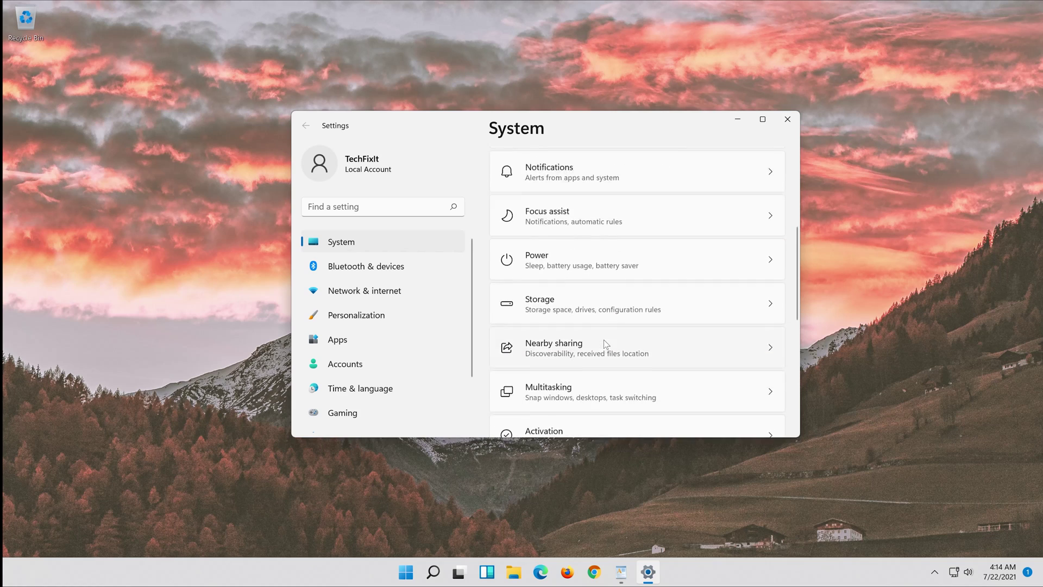
scroll(606, 344, "down", 3)
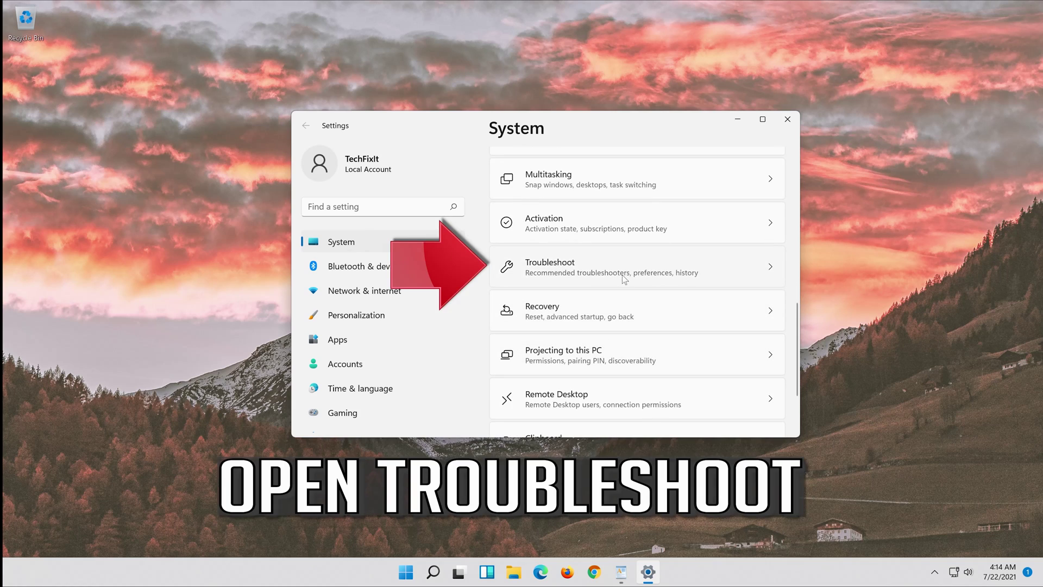
left_click(652, 277)
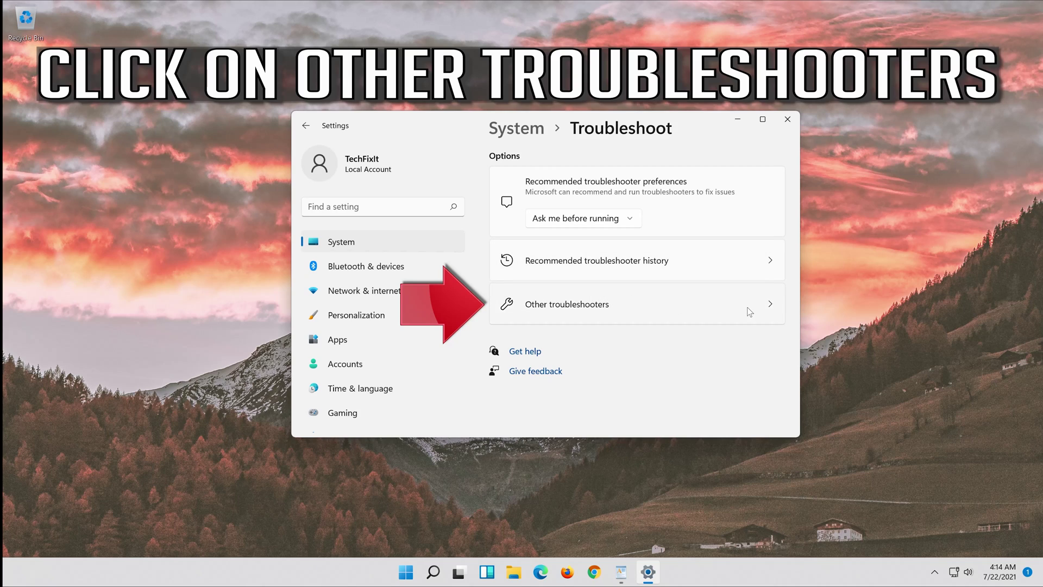
Step: Run the Windows Update entry under Other troubleshooters and close its finished report
left_click(601, 315)
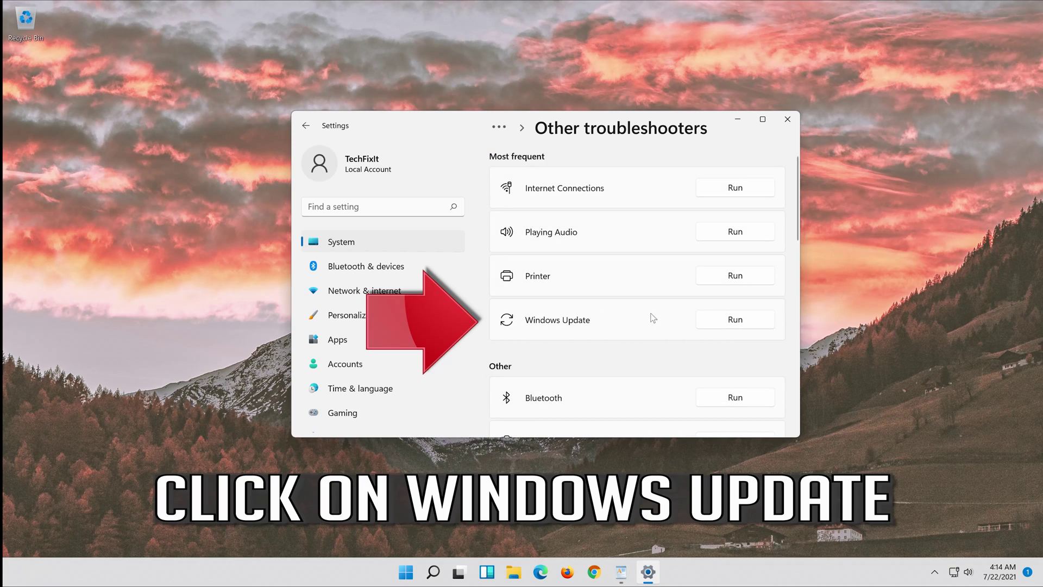
left_click(740, 324)
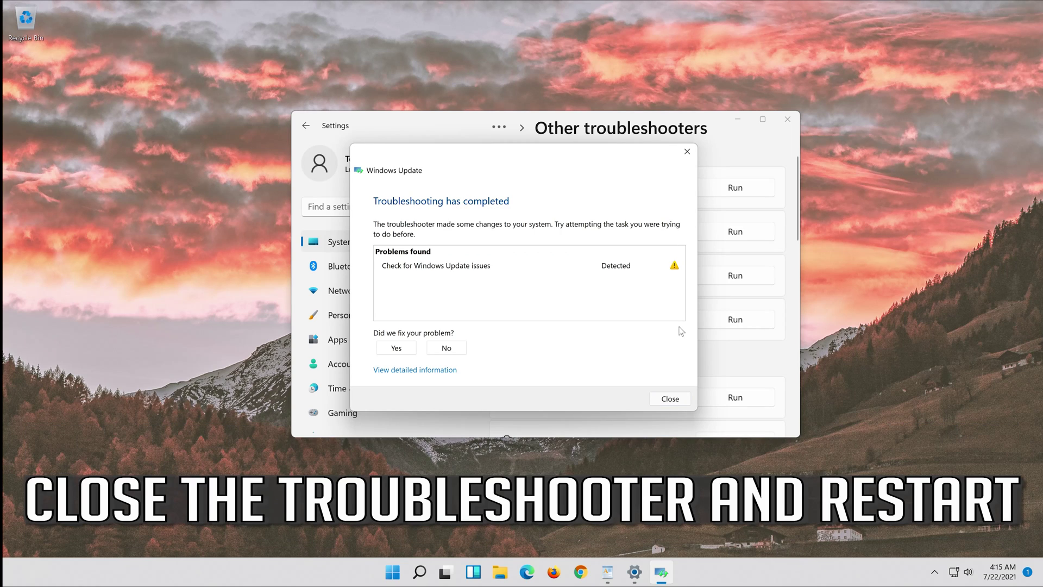
left_click(672, 399)
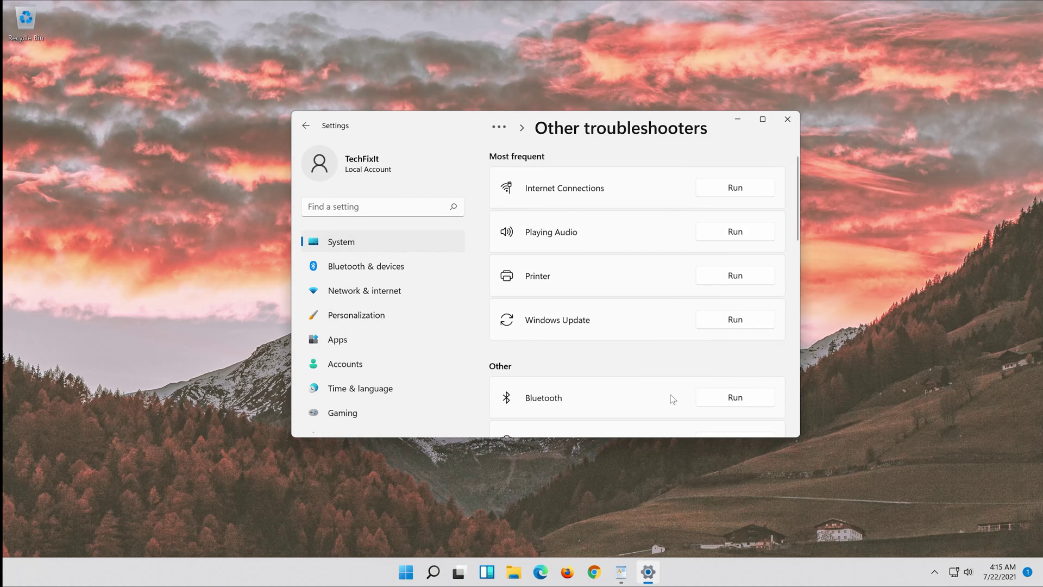
Step: Close the Settings window, then choose Restart from the Start menu power options
left_click(788, 121)
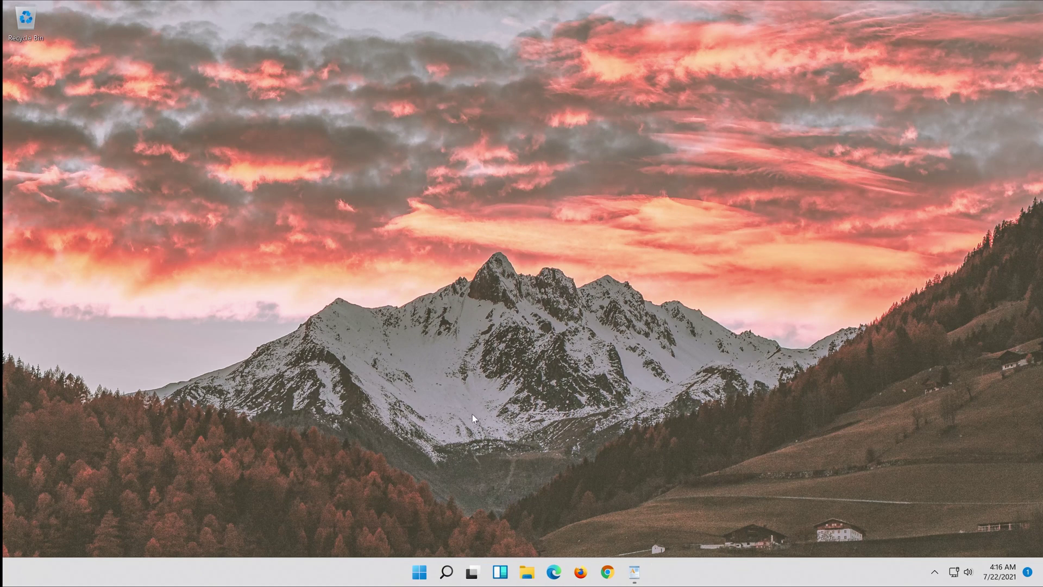
left_click(422, 572)
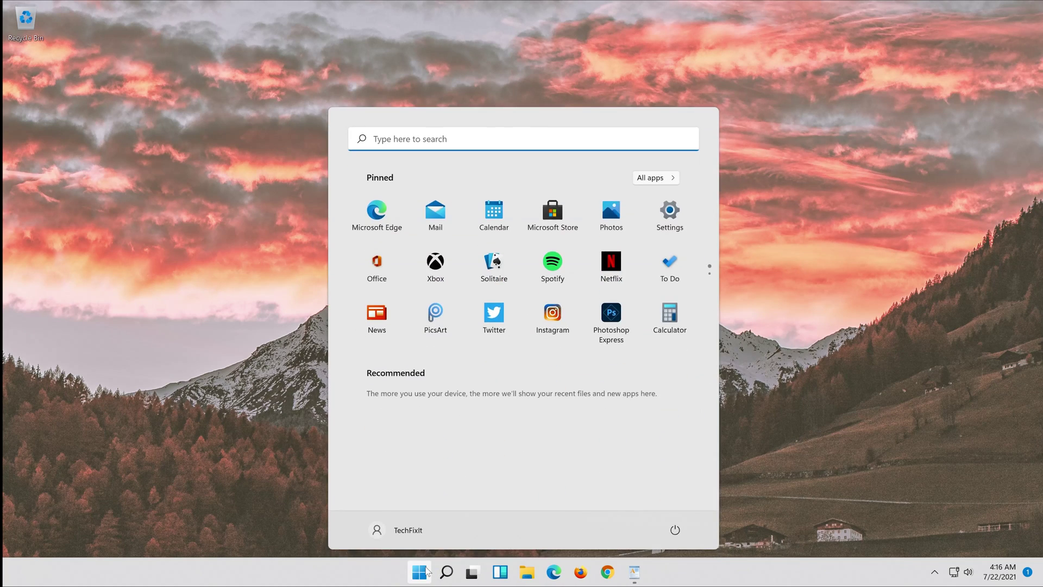
left_click(676, 531)
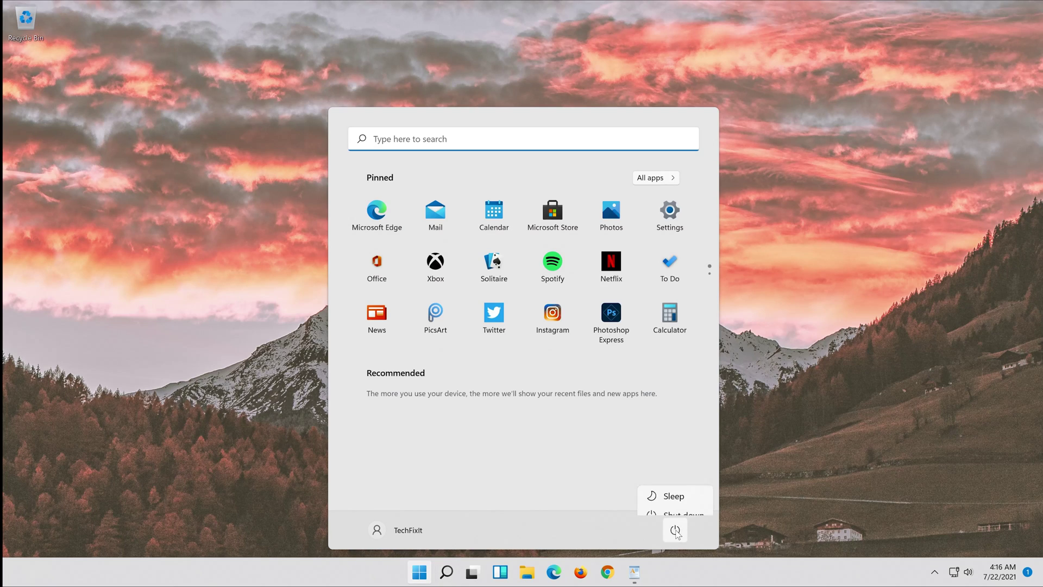
left_click(677, 504)
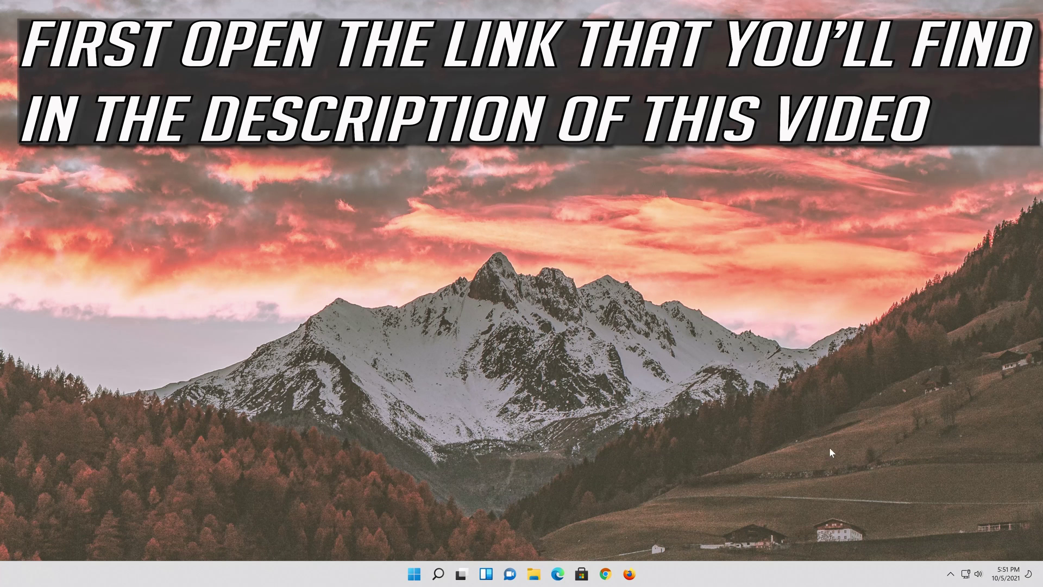
Step: Load Microsoft's Windows 11 download page in Firefox from the copied link
left_click(629, 574)
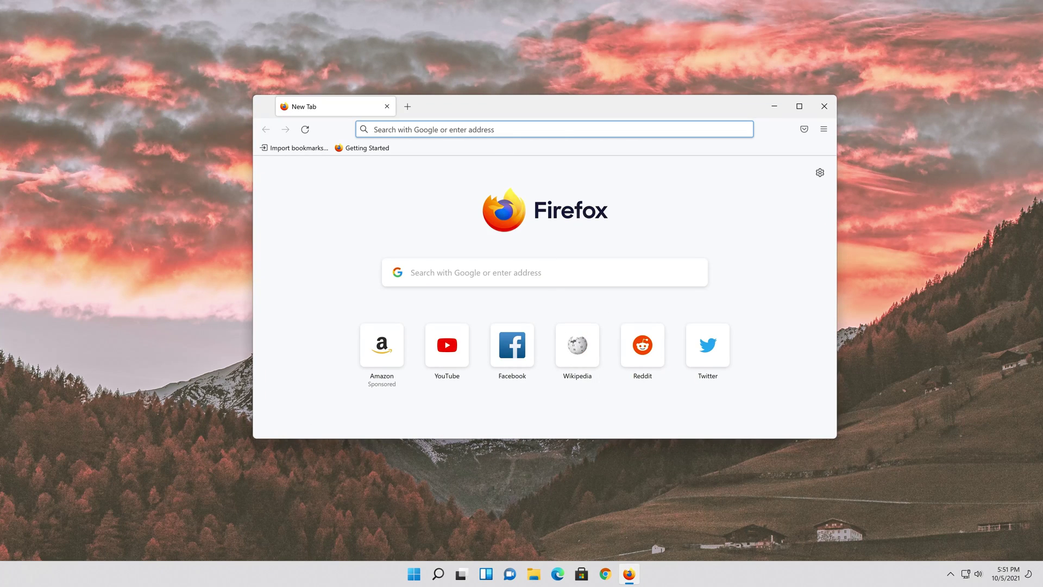
right_click(507, 129)
left_click(529, 221)
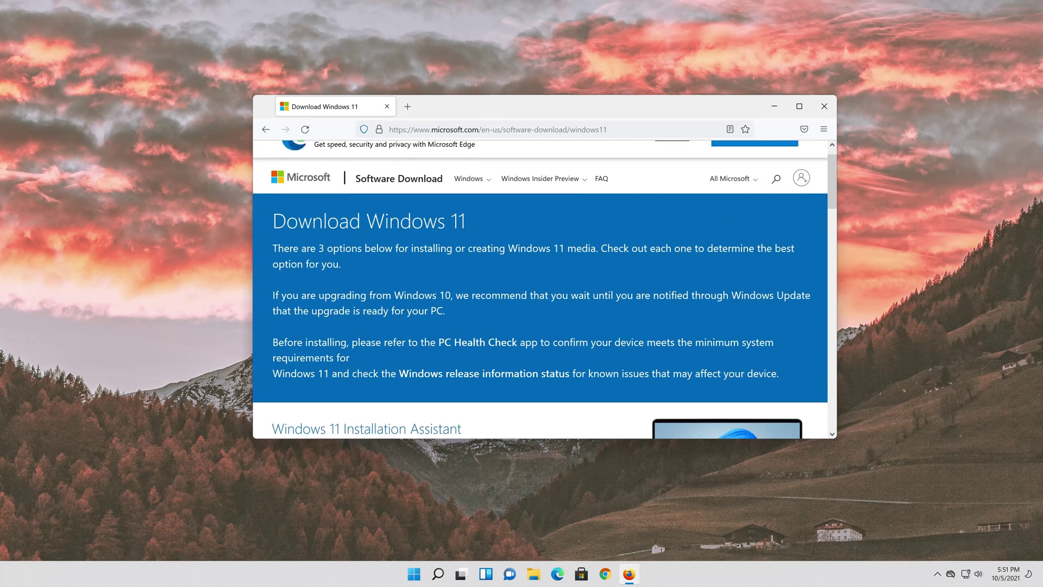
scroll(806, 263, "down", 7)
scroll(796, 270, "up", 3)
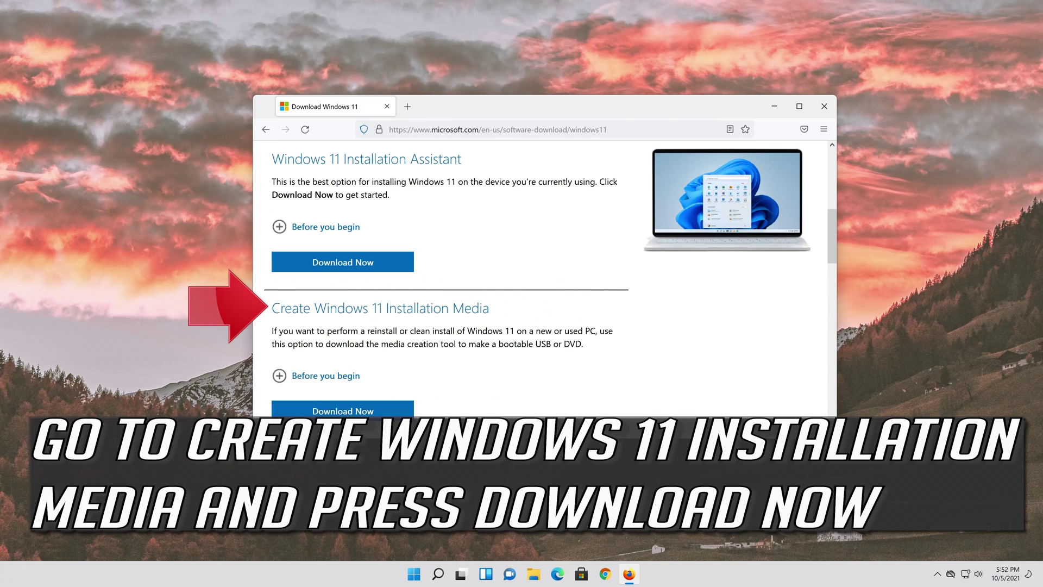
Step: Download and save MediaCreationToolW11.exe from Create Windows 11 Installation Media, then close Firefox
left_click(343, 411)
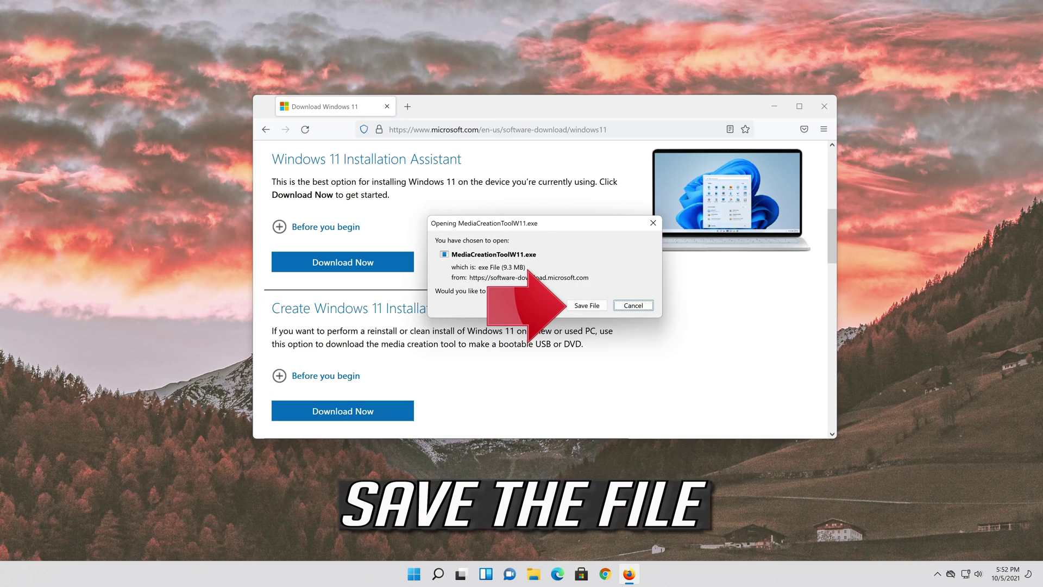
left_click(586, 310)
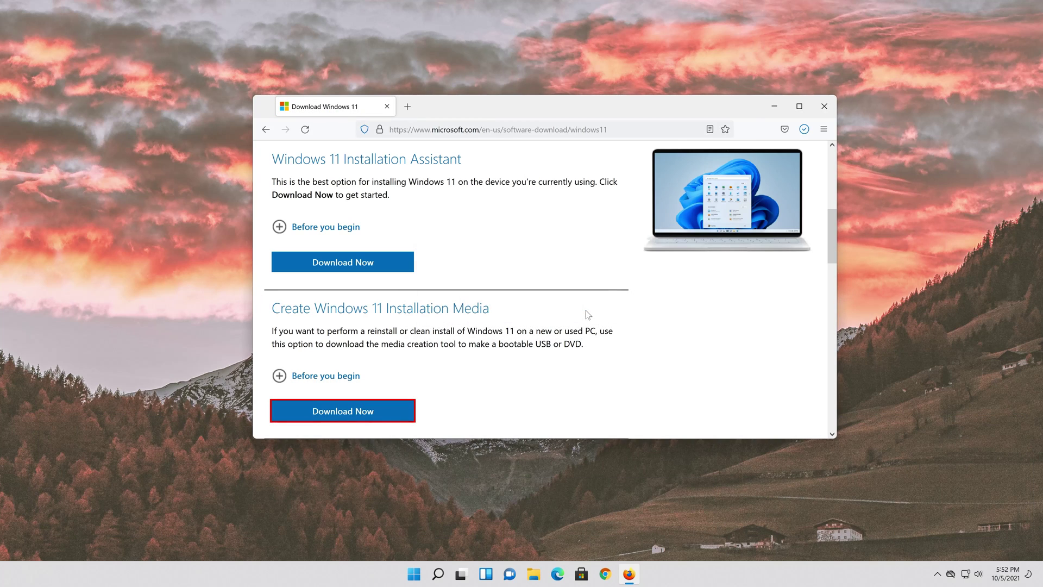
left_click(824, 106)
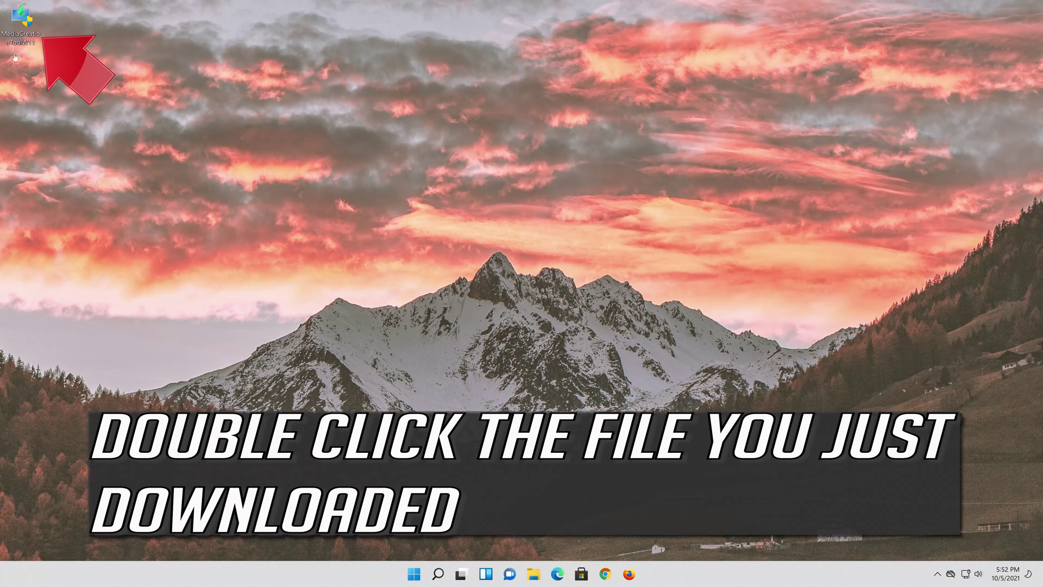
Step: Launch MediaCreationToolW11 as administrator, accept its license, and keep English (United States) Windows 11 recommended options
double_click(27, 28)
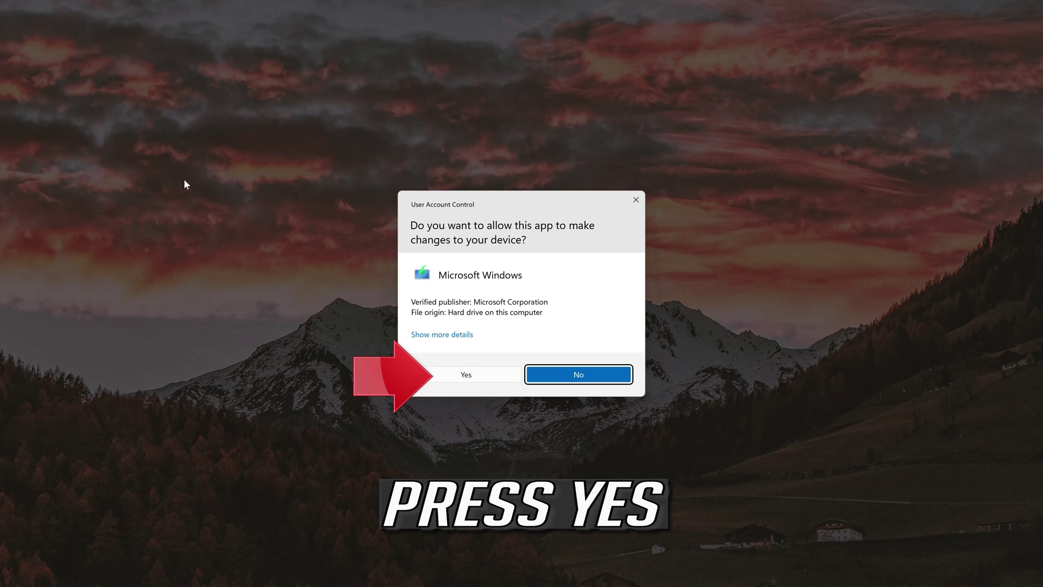
left_click(465, 376)
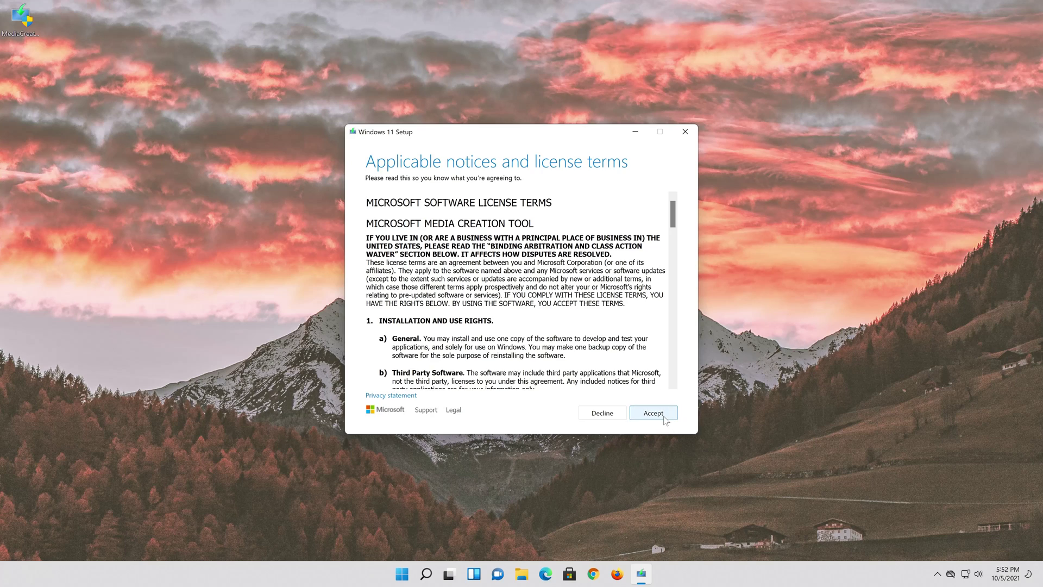
left_click(664, 415)
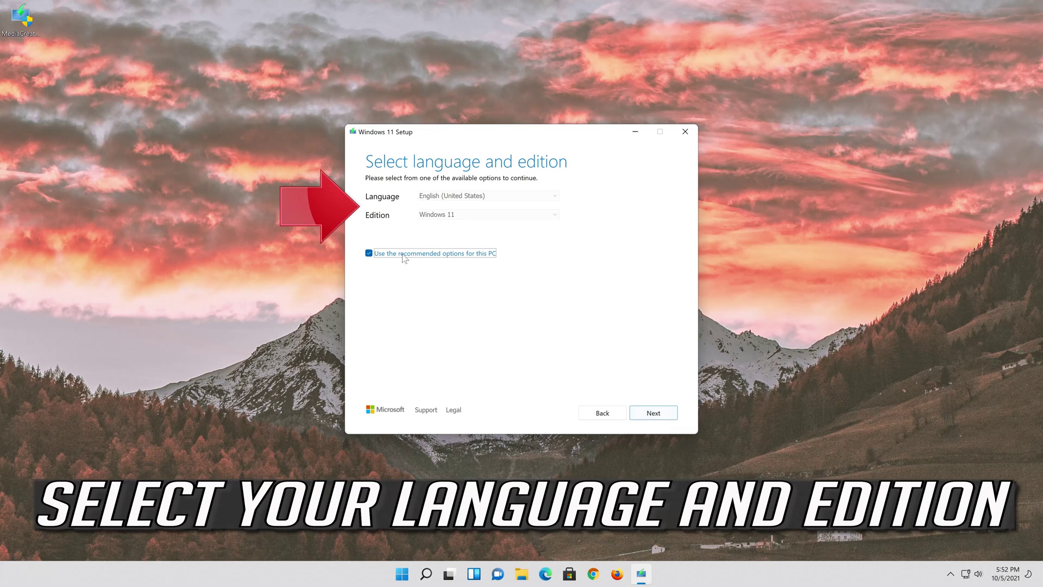
left_click(369, 254)
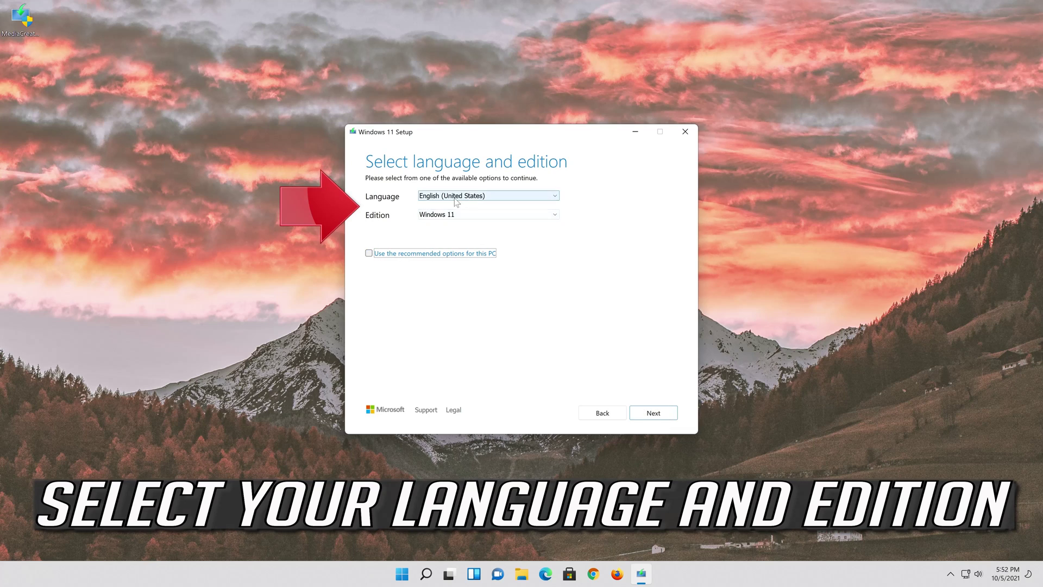
left_click(369, 253)
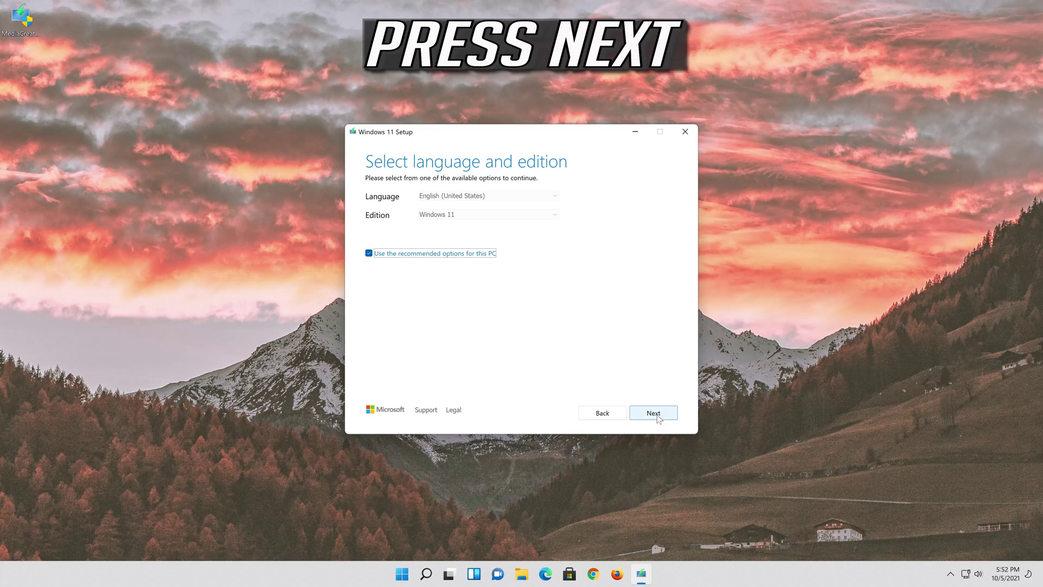
Step: Choose ISO file as the installation media type instead of a USB drive
left_click(656, 415)
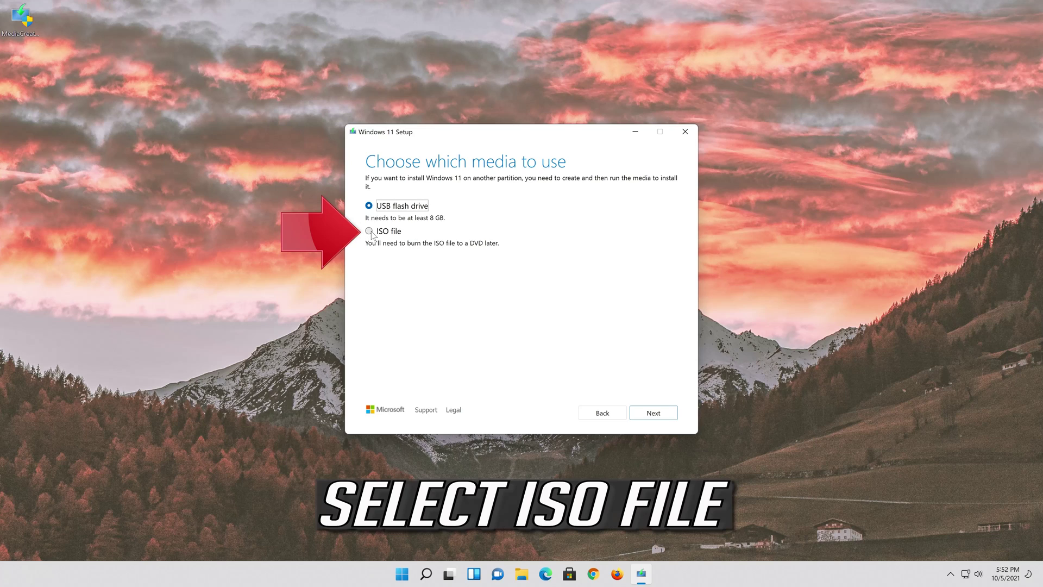
left_click(370, 232)
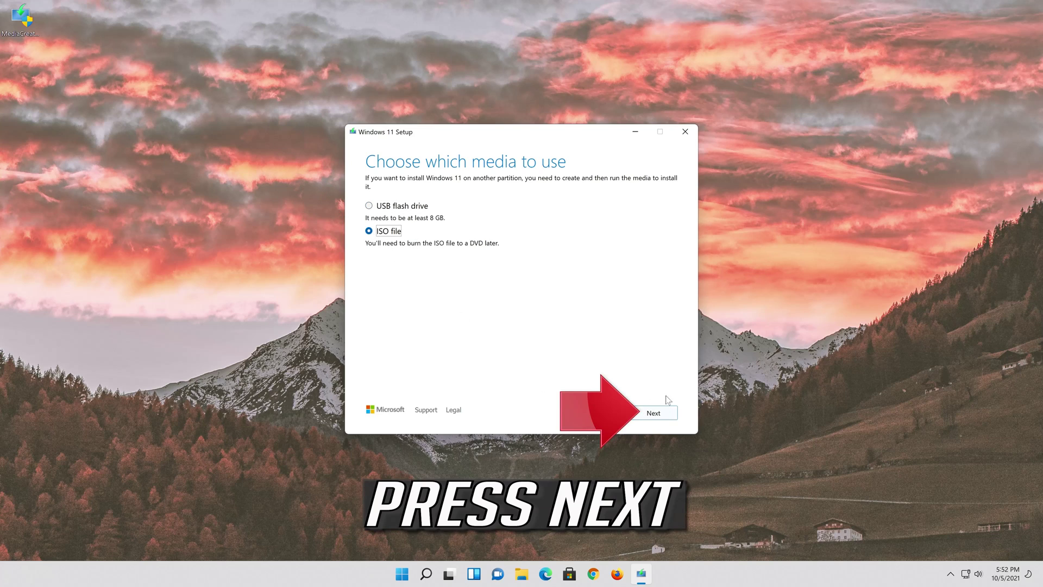
left_click(657, 414)
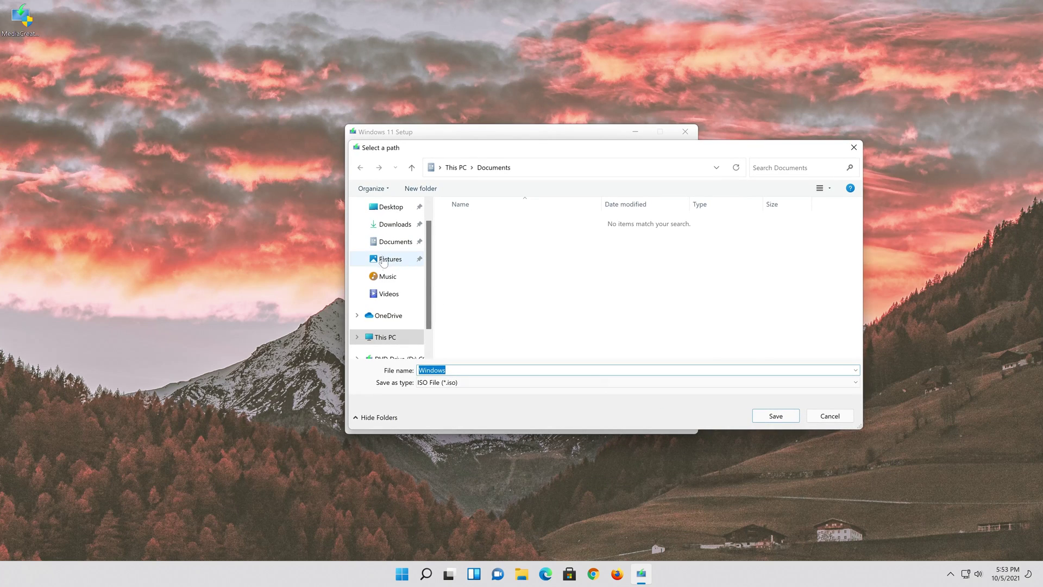
Step: Save the ISO as 'Windows 11' on the Desktop and finish once the image is built
left_click(391, 207)
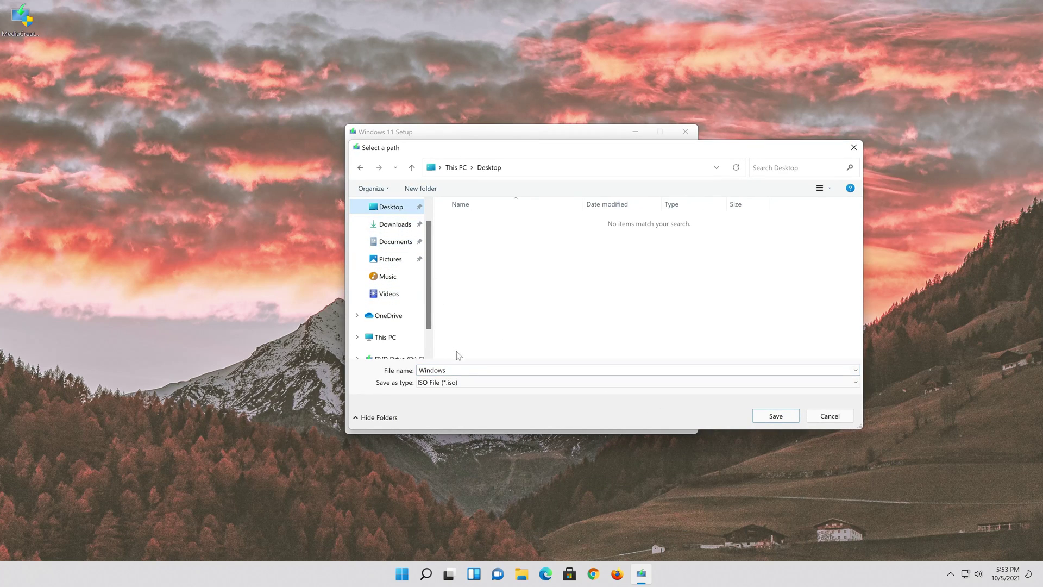
left_click(451, 370)
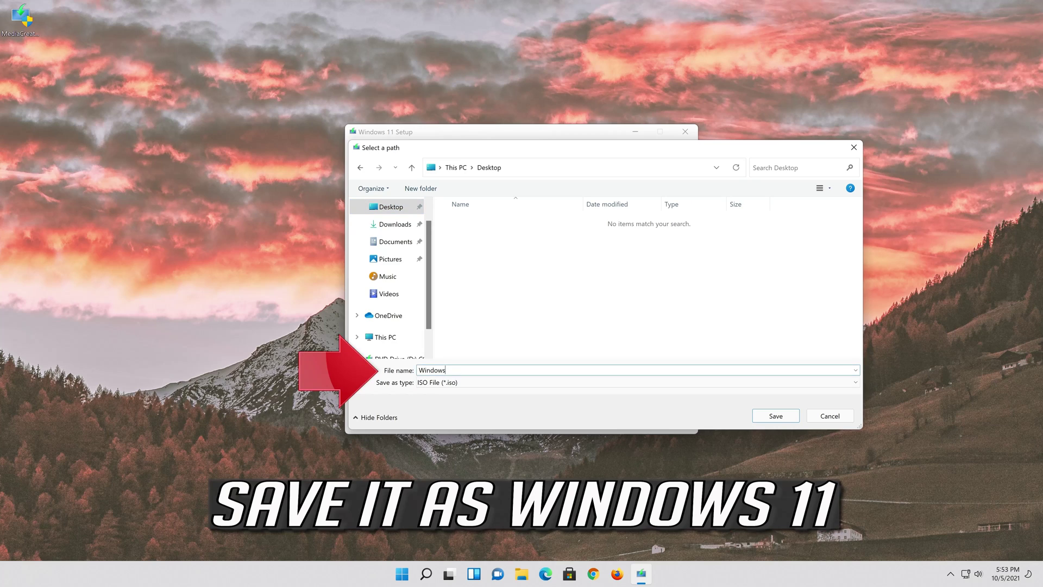
type("11")
left_click(785, 421)
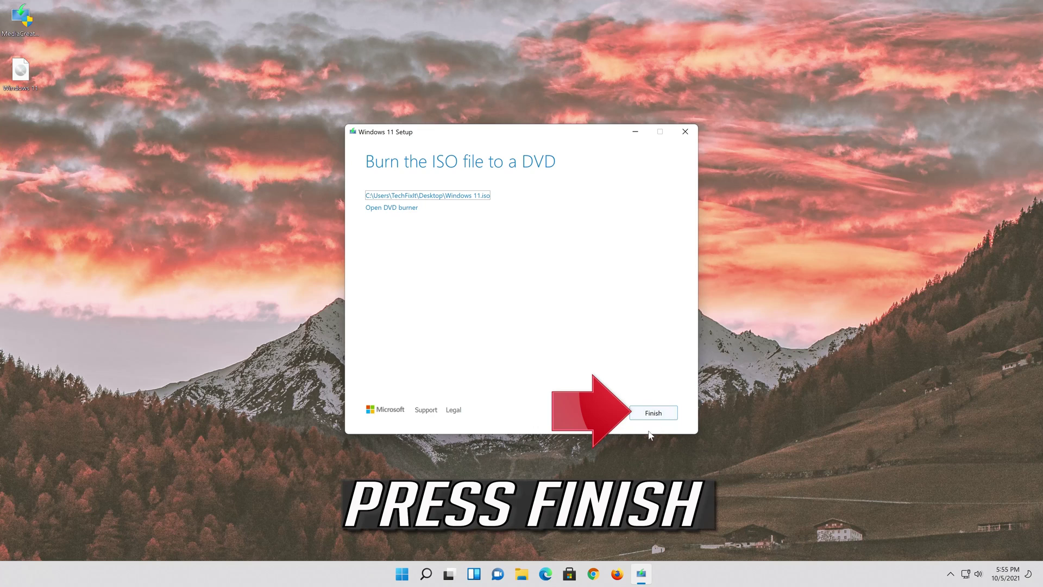
left_click(654, 414)
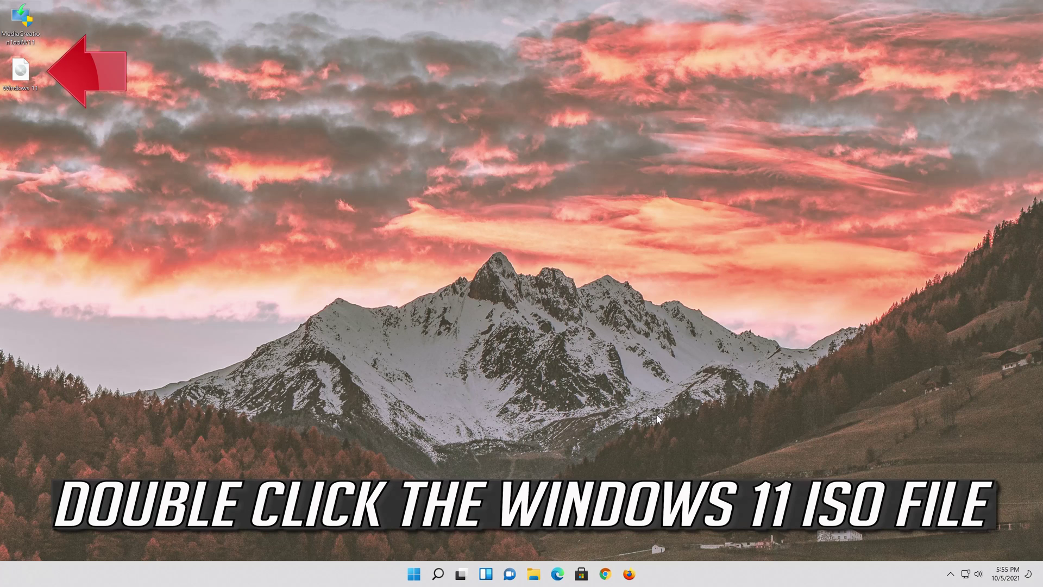
Step: Mount the Windows 11 ISO and run its setup with administrator approval
double_click(26, 80)
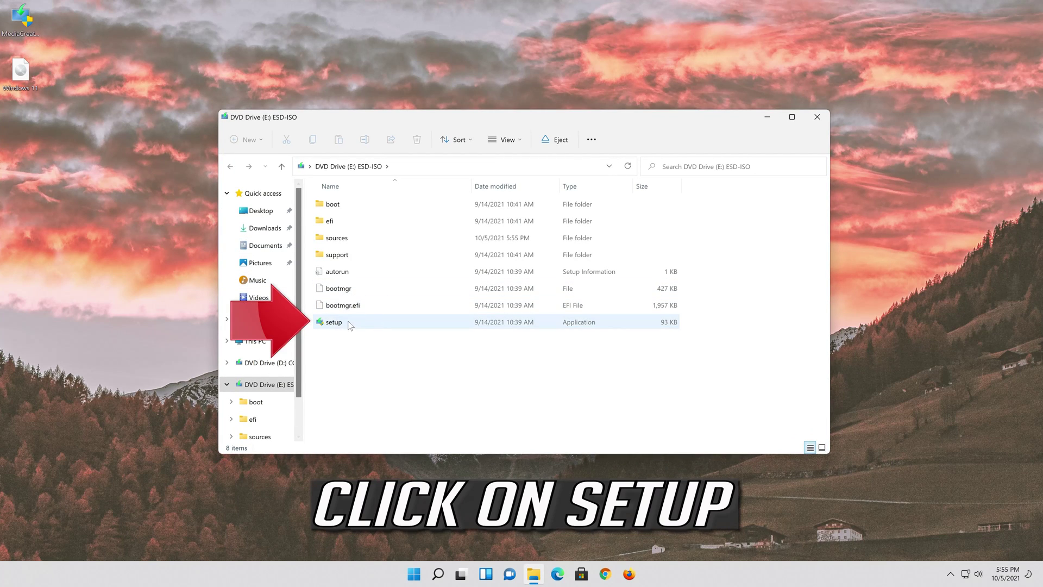
double_click(364, 318)
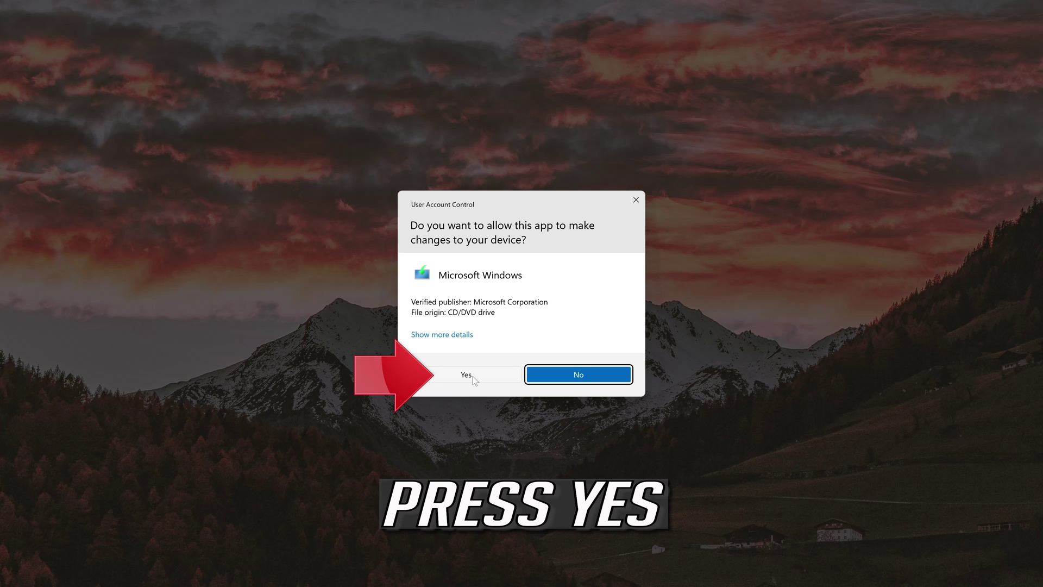
left_click(473, 377)
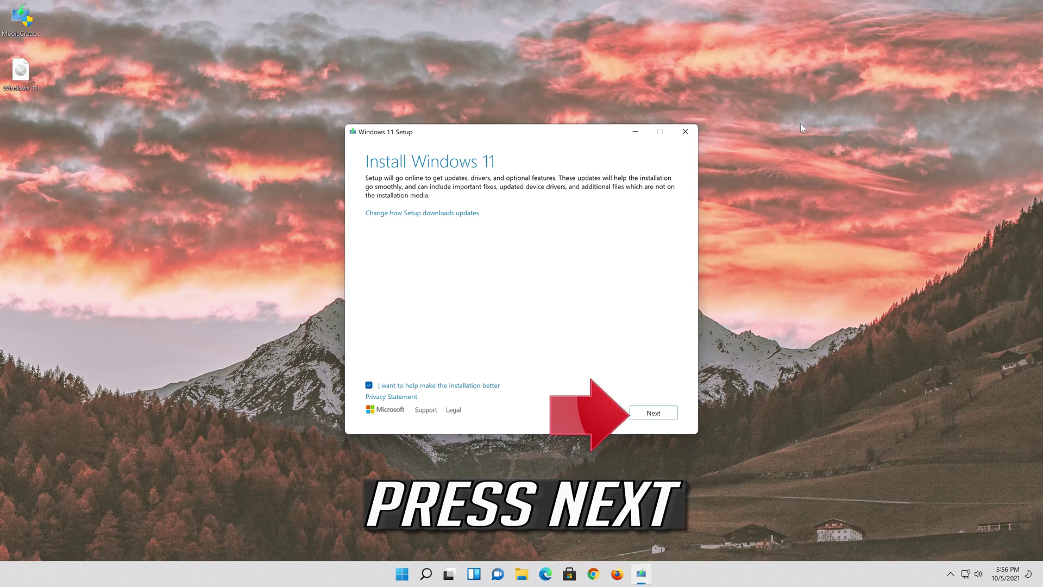
Step: Continue past the update download options and accept the Windows 11 license terms
left_click(654, 413)
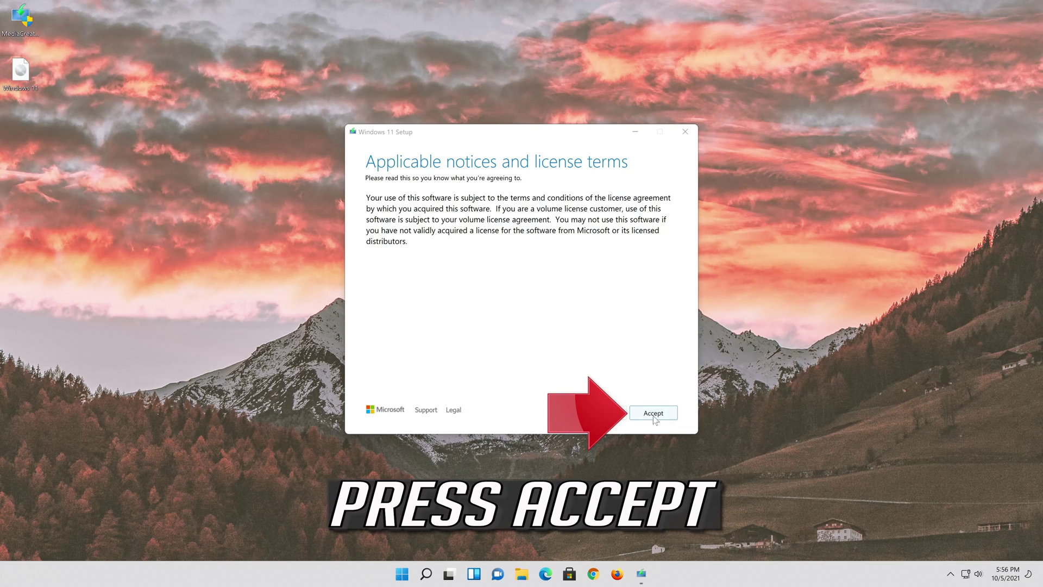
left_click(654, 416)
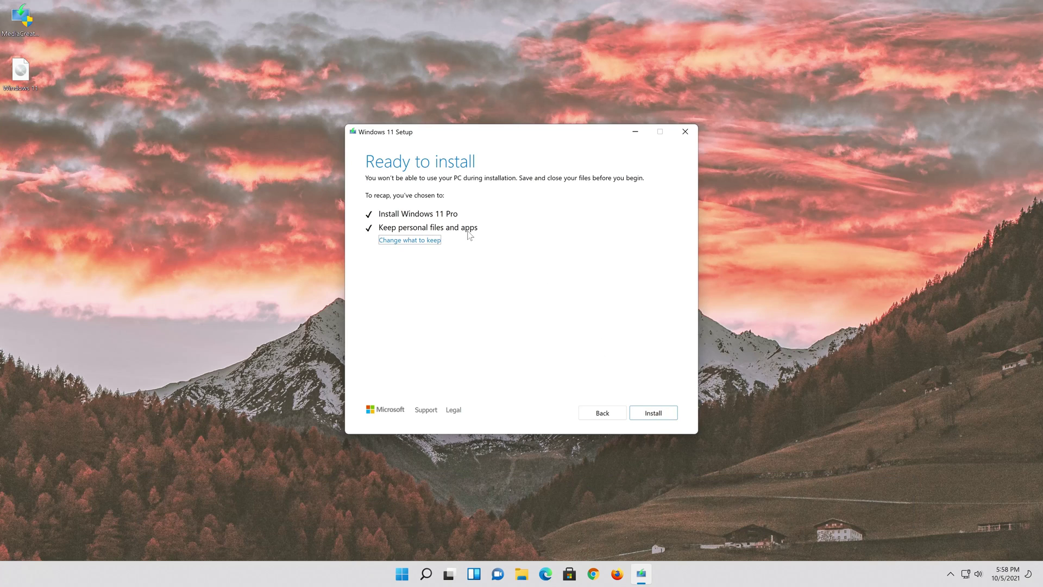
Step: Keep personal files and apps, then begin the Windows 11 Pro installation
left_click(430, 242)
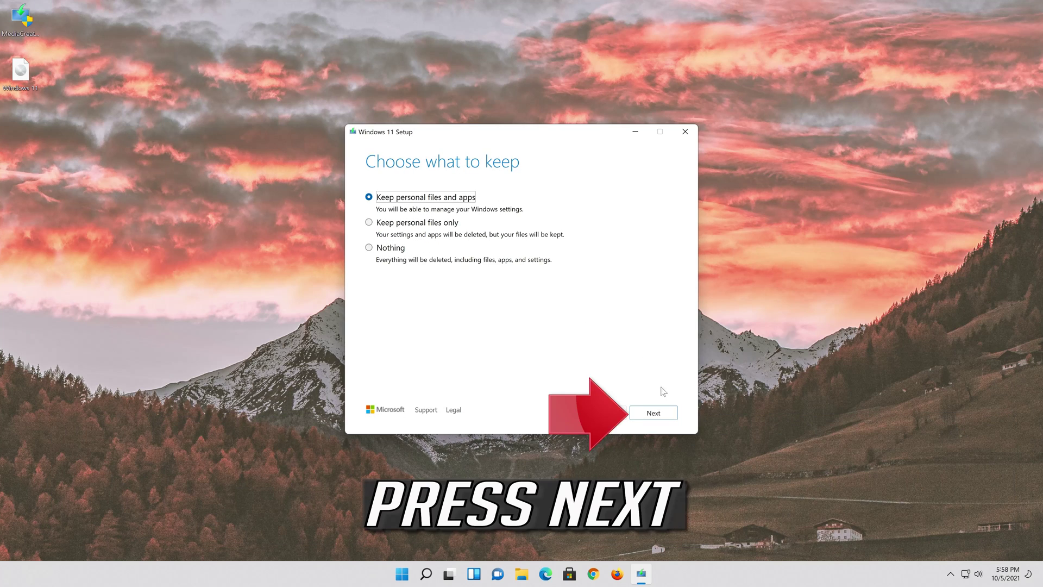
left_click(660, 414)
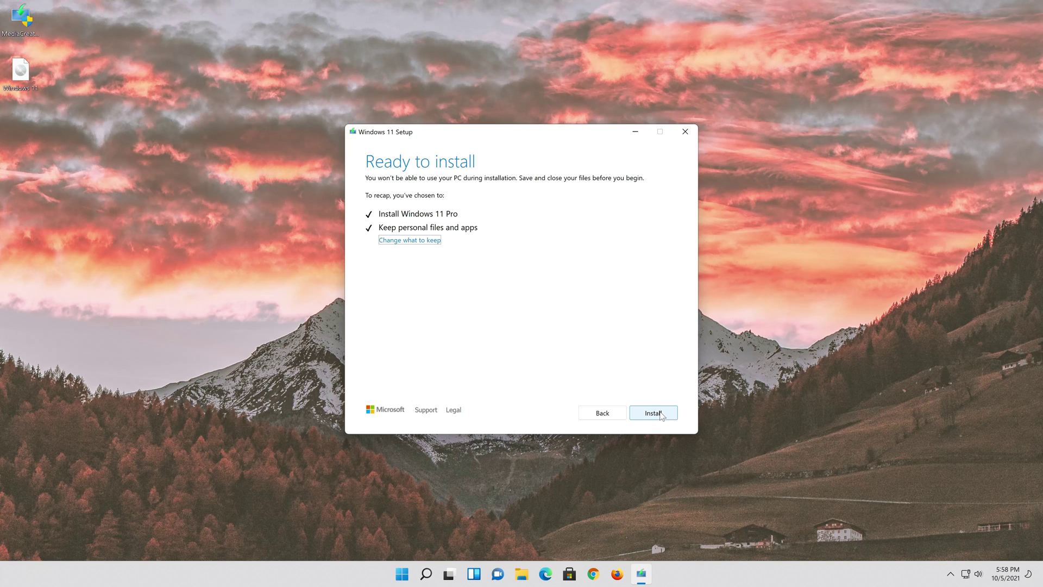
left_click(660, 412)
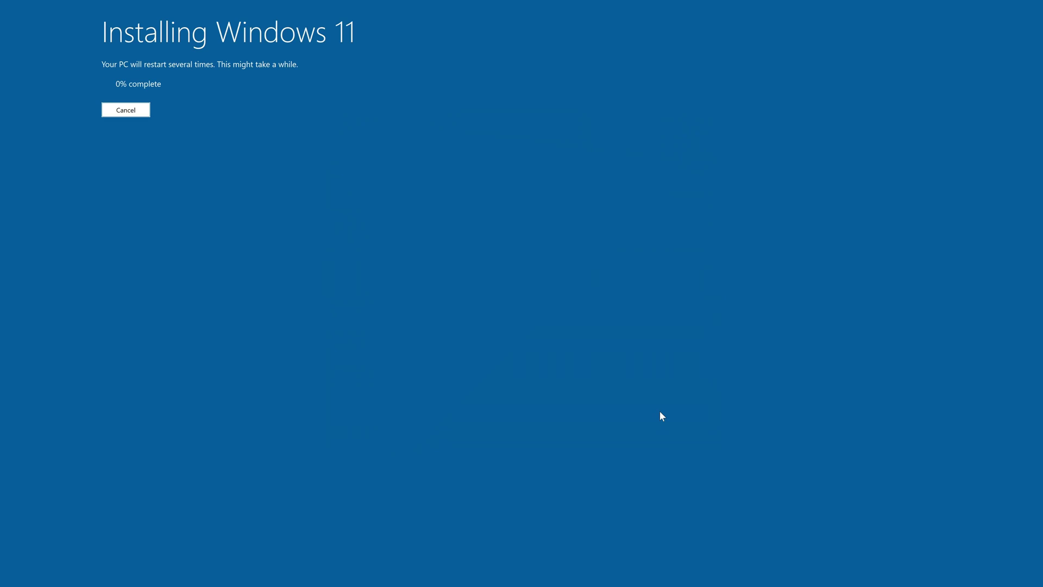